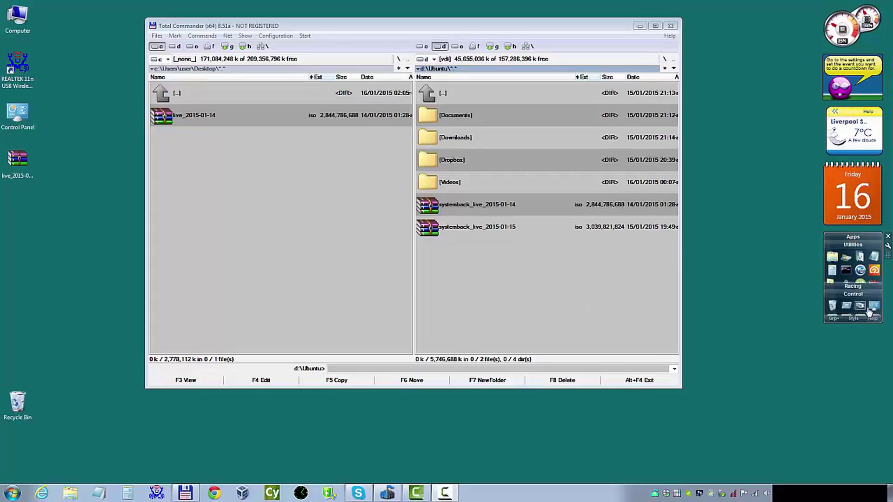
# Switch the Apps gadget through its Control, Racing and Utilities groups.
pyautogui.click(853, 310)
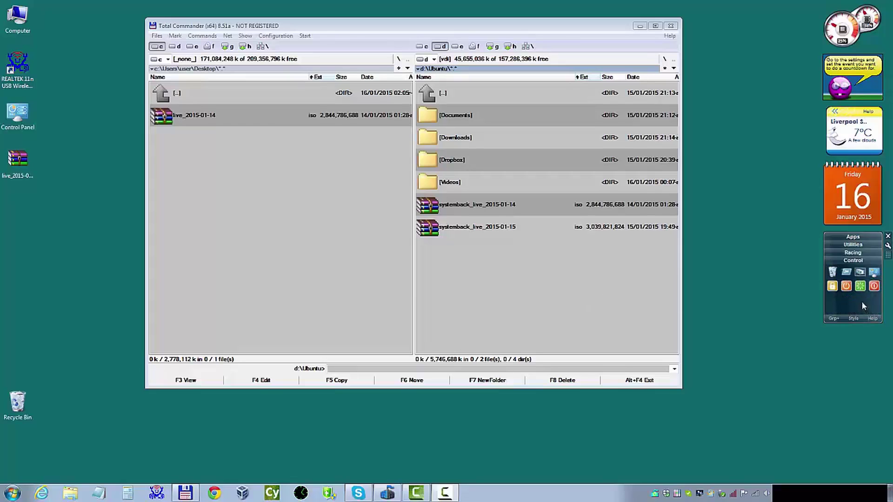
pyautogui.click(857, 254)
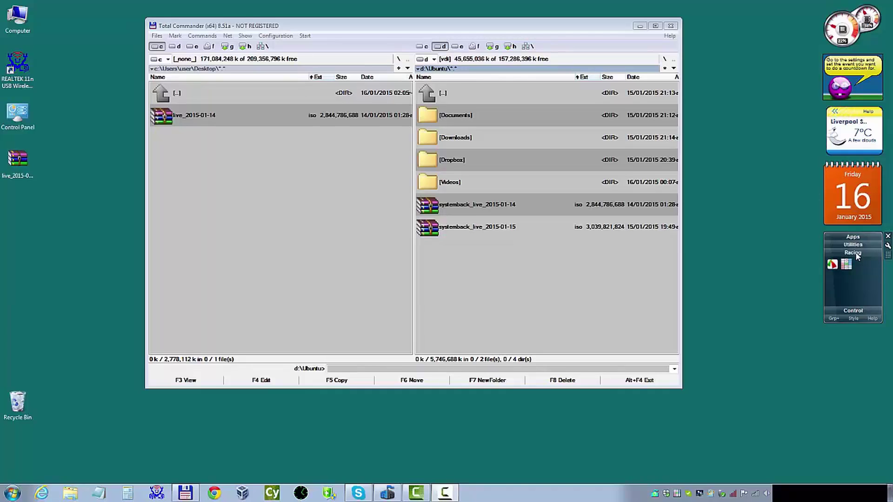
pyautogui.click(856, 250)
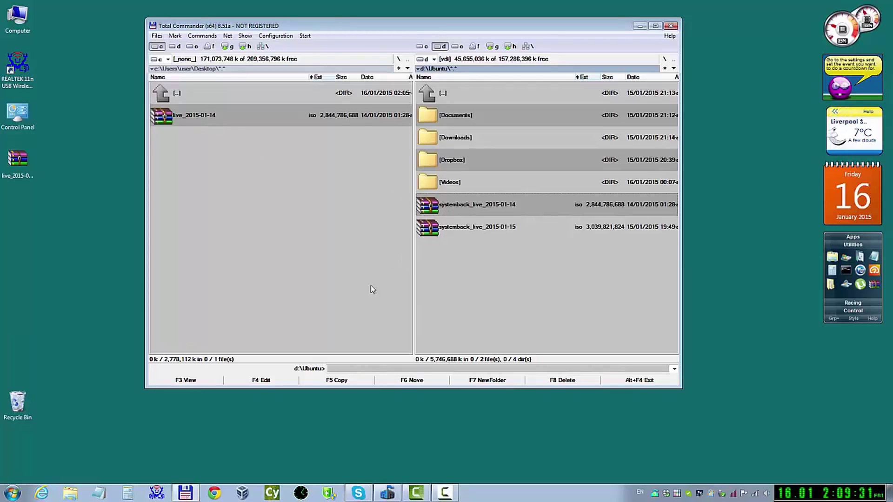
# Copy systemback_live_2015-01-14.iso to the Desktop renamed as persistent_2015-01-14.iso.
pyautogui.click(337, 380)
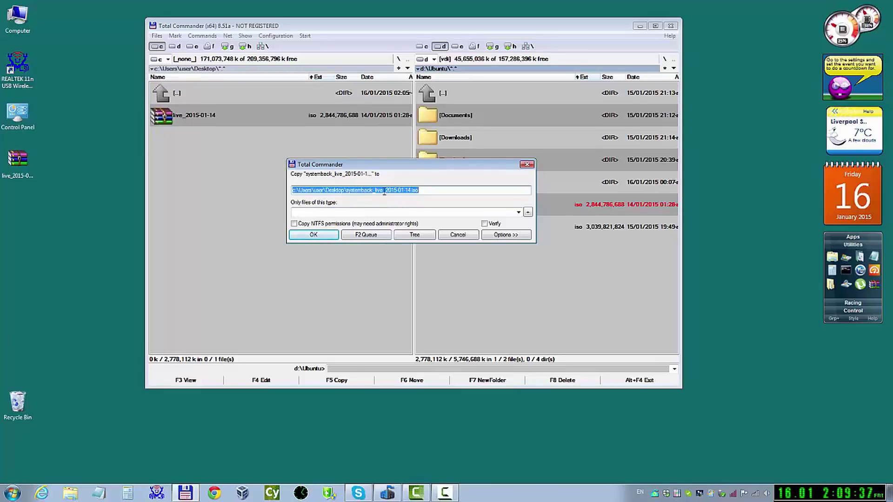
pyautogui.click(384, 192)
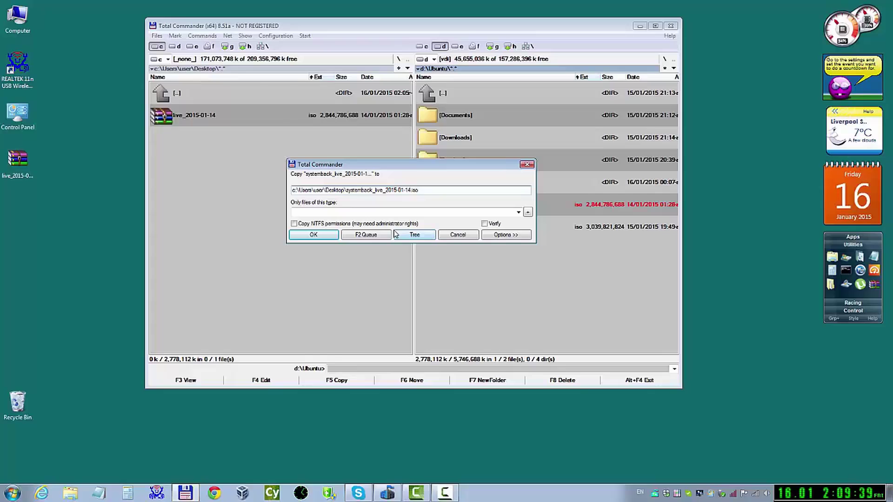
pyautogui.press('BackSpace')
pyautogui.press('BackSpace')
pyautogui.press('BackSpace')
pyautogui.press('BackSpace')
pyautogui.press('BackSpace')
pyautogui.press('BackSpace')
pyautogui.press('BackSpace')
pyautogui.press('BackSpace')
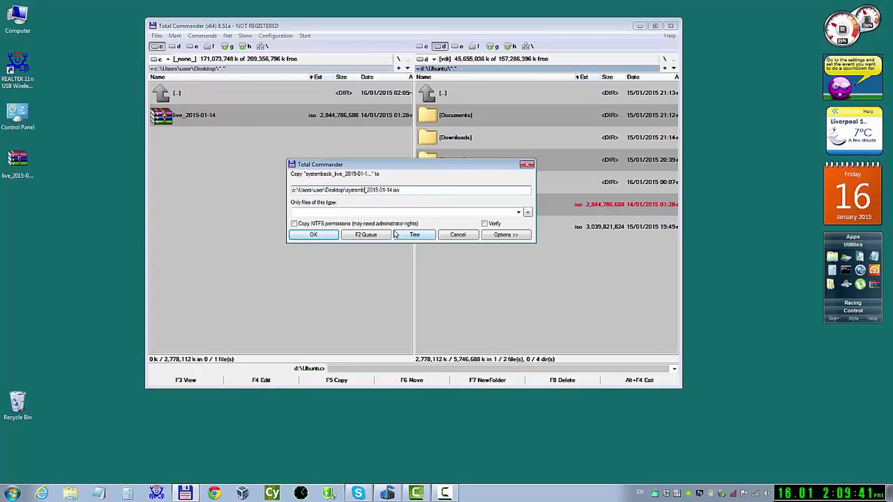
pyautogui.press('BackSpace')
pyautogui.press('BackSpace')
pyautogui.press('BackSpace')
pyautogui.press('BackSpace')
pyautogui.press('BackSpace')
pyautogui.press('BackSpace')
pyautogui.press('BackSpace')
pyautogui.write('per')
pyautogui.write('sial')
pyautogui.write('tent')
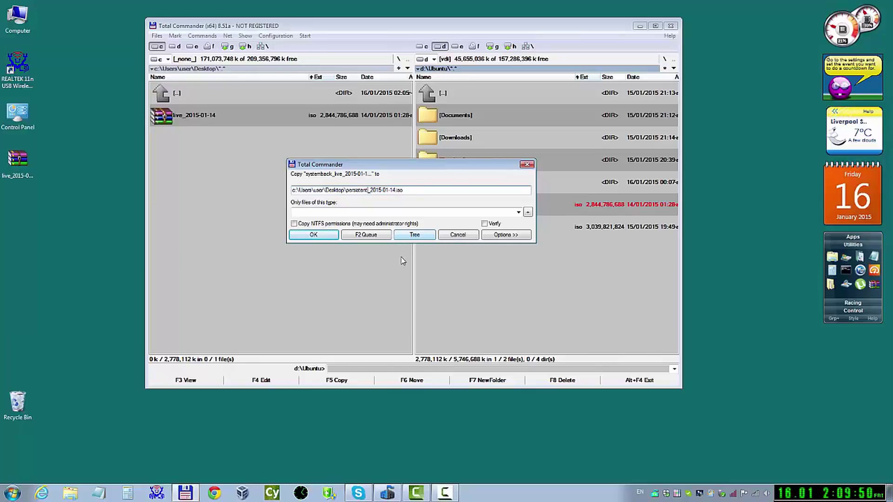
pyautogui.click(328, 237)
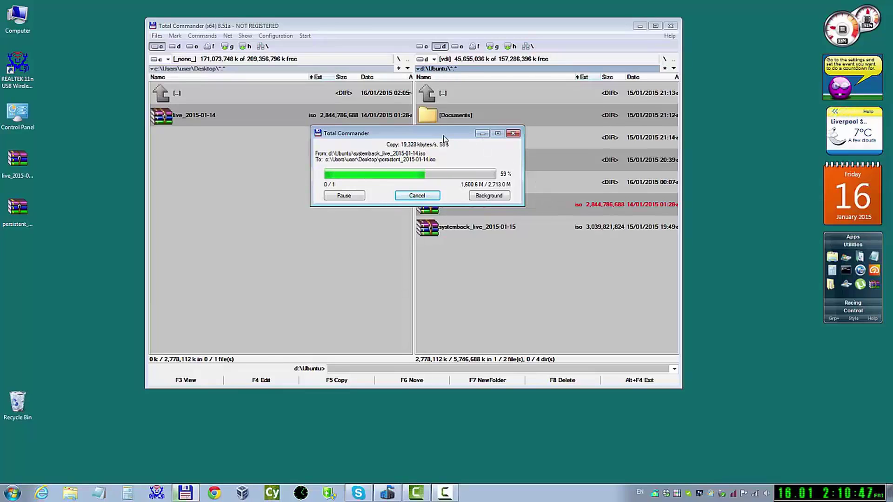
pyautogui.click(849, 311)
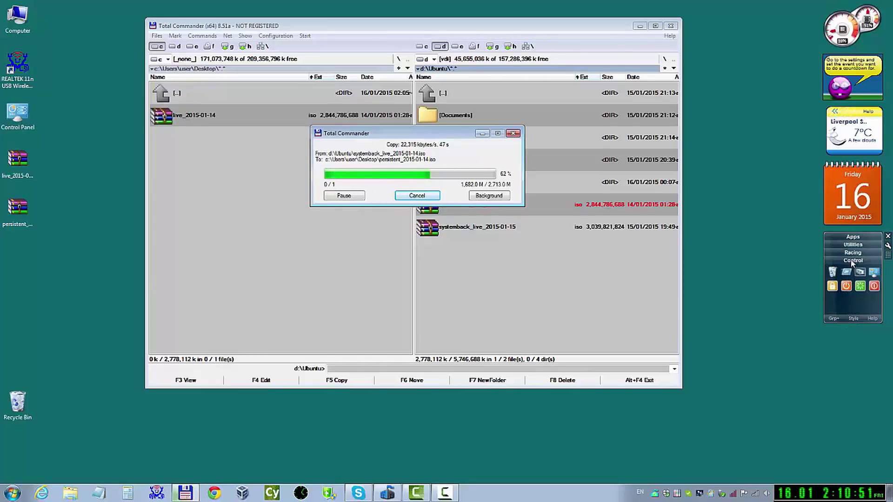
pyautogui.click(852, 257)
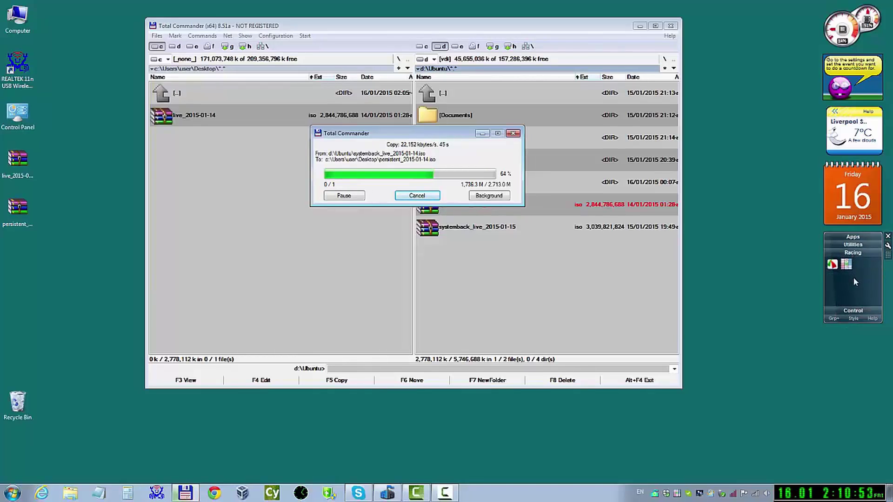
# Accept the YUMI licence, dismiss Total Commander's Drive not found error, and uncover the YUMI window.
pyautogui.click(847, 309)
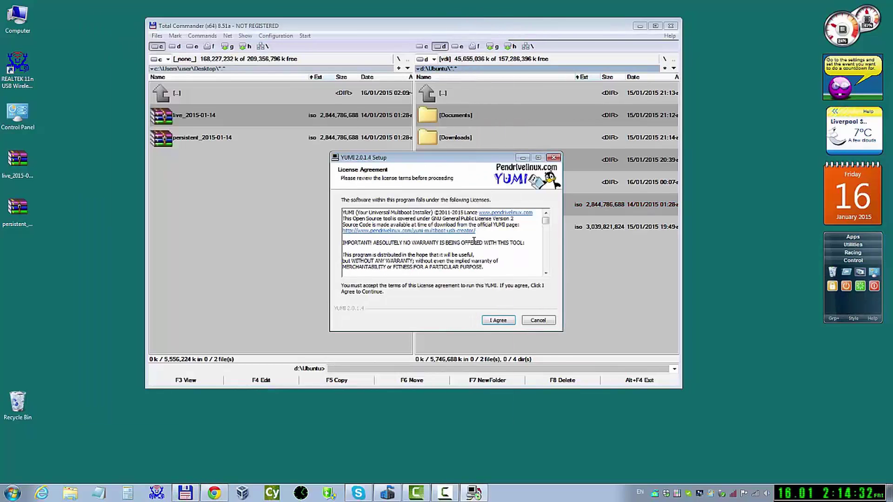
pyautogui.click(498, 320)
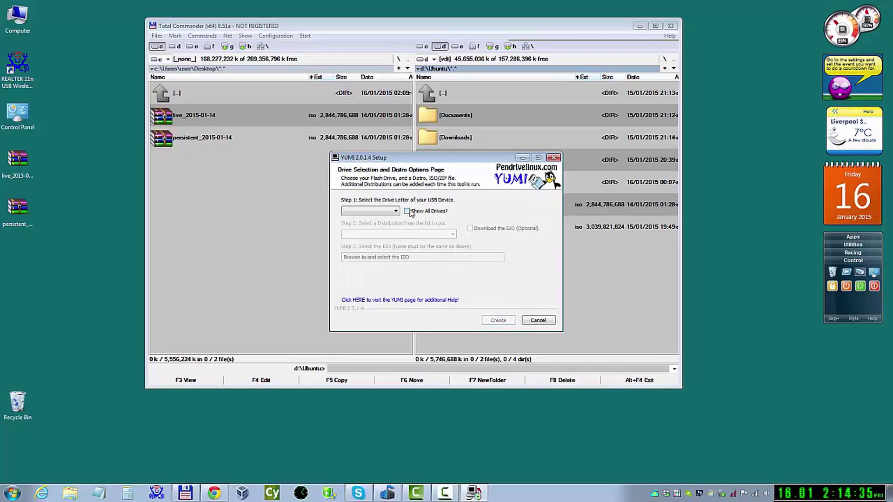
pyautogui.moveTo(462, 161); pyautogui.dragTo(744, 147)
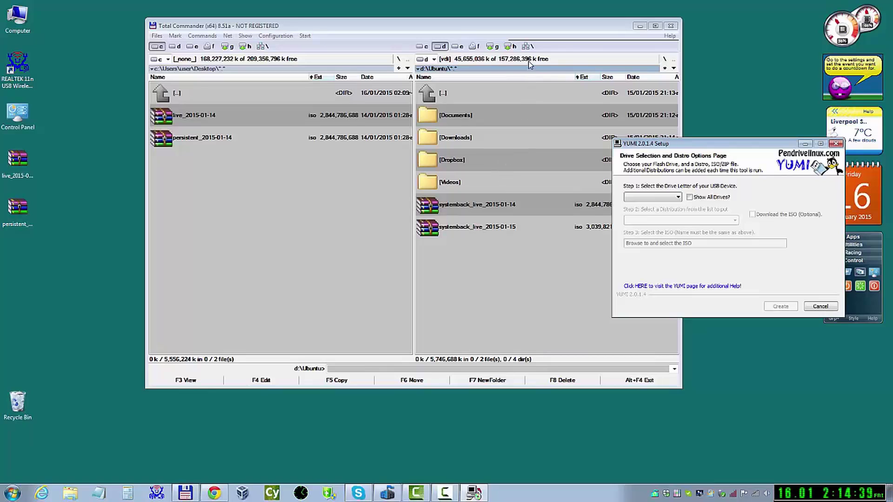
pyautogui.click(510, 46)
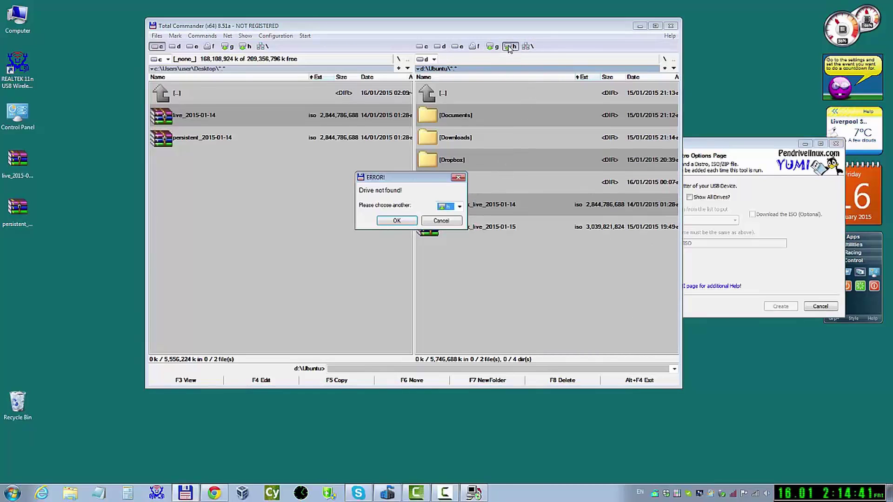
pyautogui.click(443, 221)
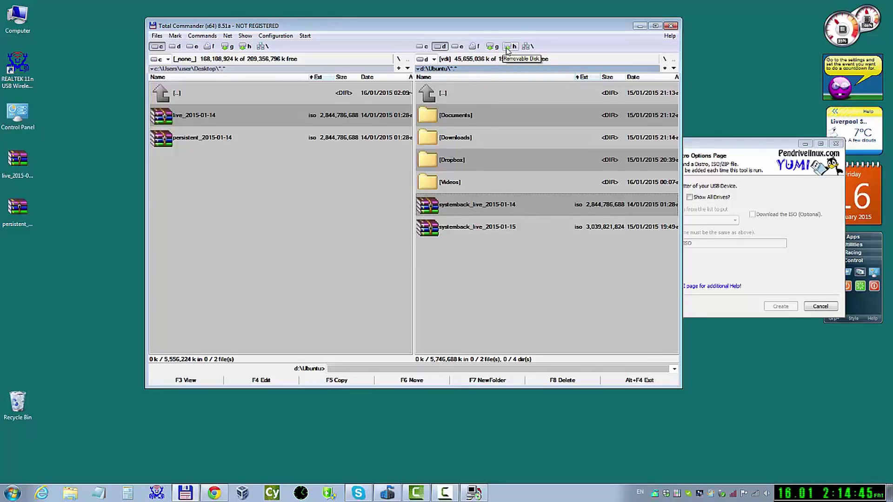
pyautogui.moveTo(508, 32); pyautogui.dragTo(425, 34)
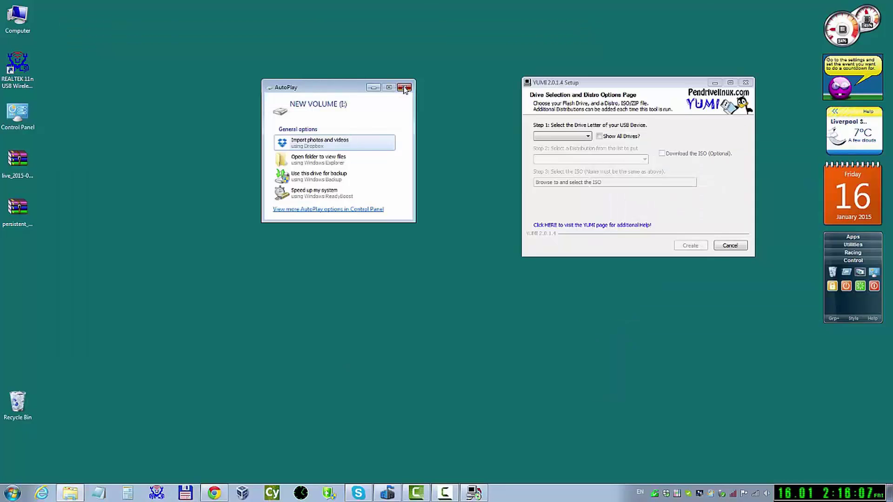
# Show all drives and select I:\ NEW VOLUME 14GB as YUMI's target drive.
pyautogui.click(406, 86)
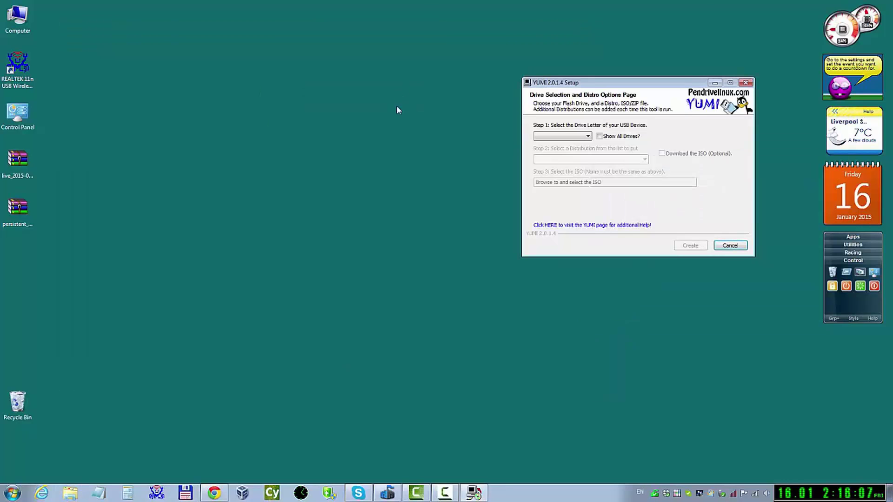
pyautogui.click(599, 136)
pyautogui.click(588, 136)
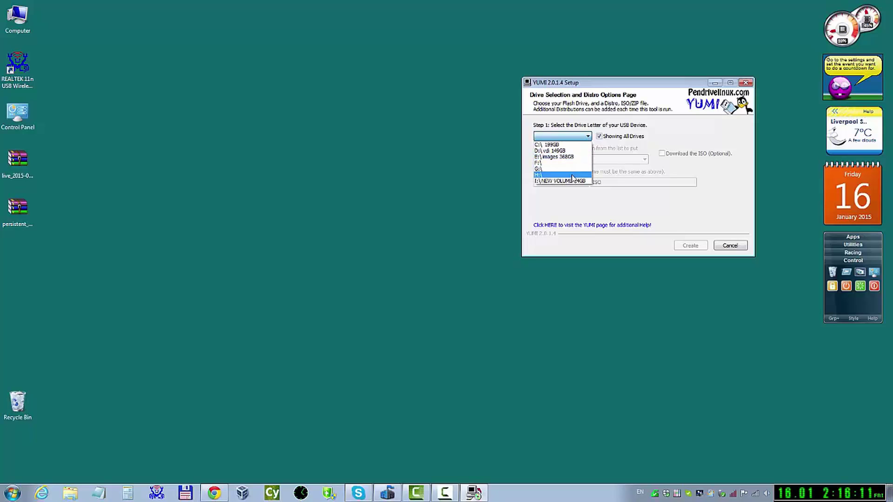
pyautogui.click(569, 181)
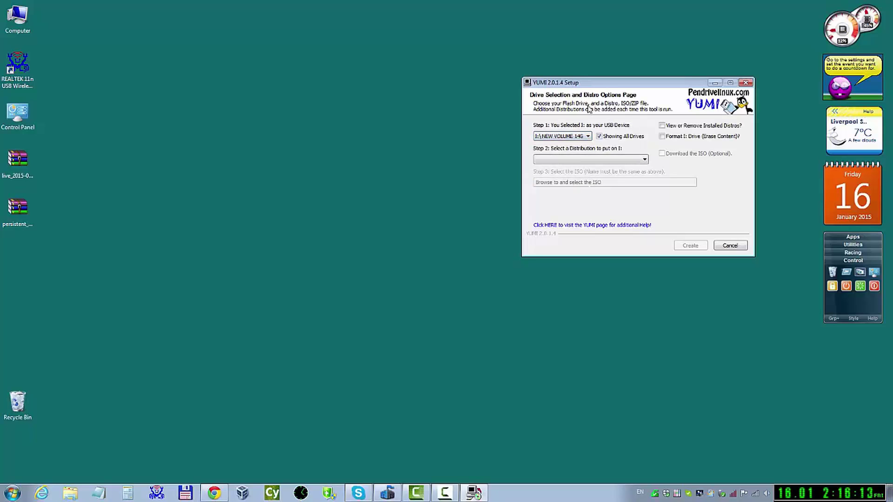
pyautogui.moveTo(595, 85); pyautogui.dragTo(484, 63)
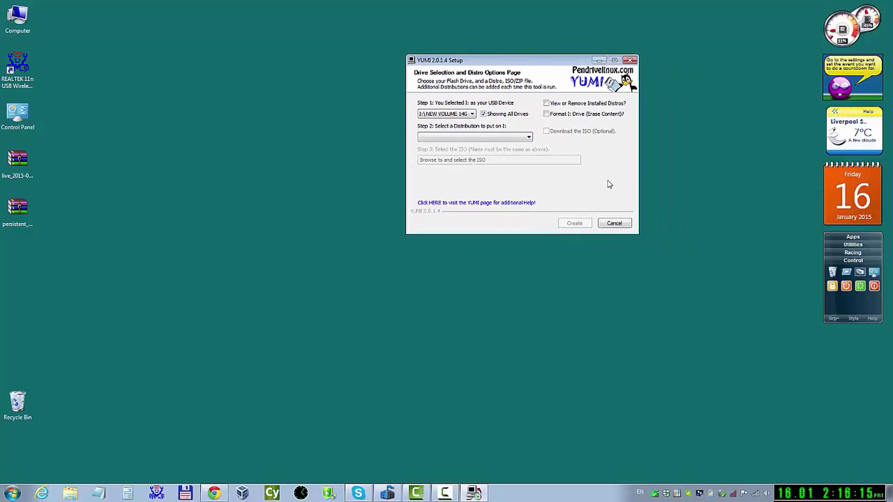
# Choose Ubuntu Gnome as the distribution and browse for its ISO.
pyautogui.click(530, 138)
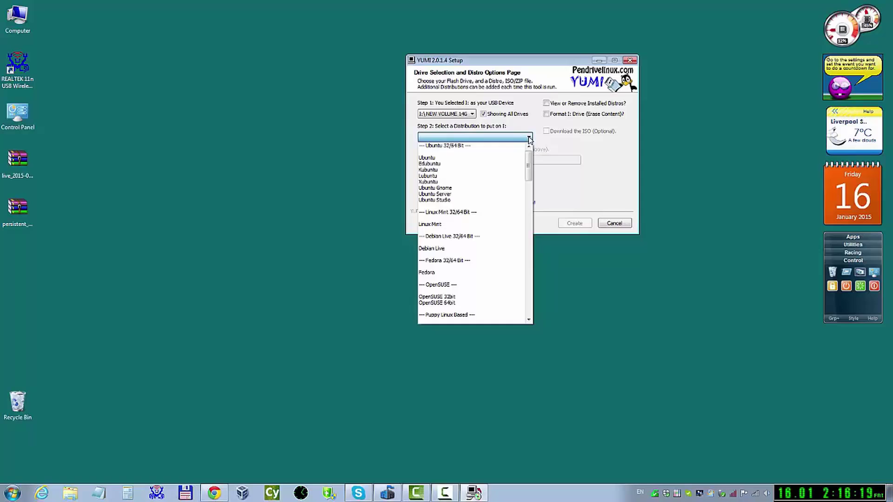
pyautogui.click(480, 188)
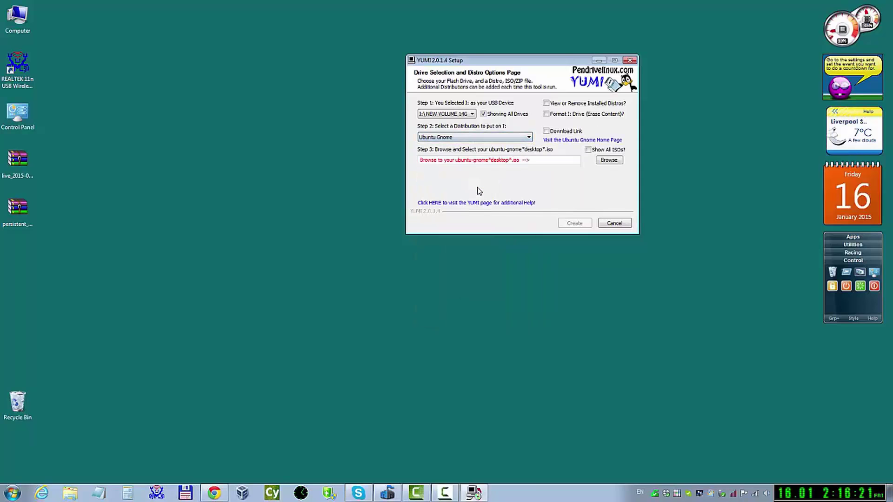
pyautogui.click(611, 160)
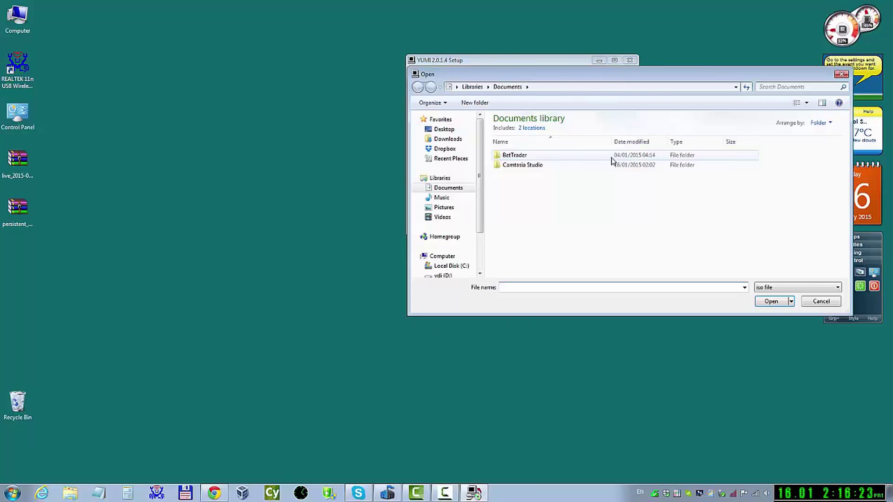
# Select live_2015-01-14.iso from the Desktop as the Ubuntu Gnome ISO.
pyautogui.click(454, 130)
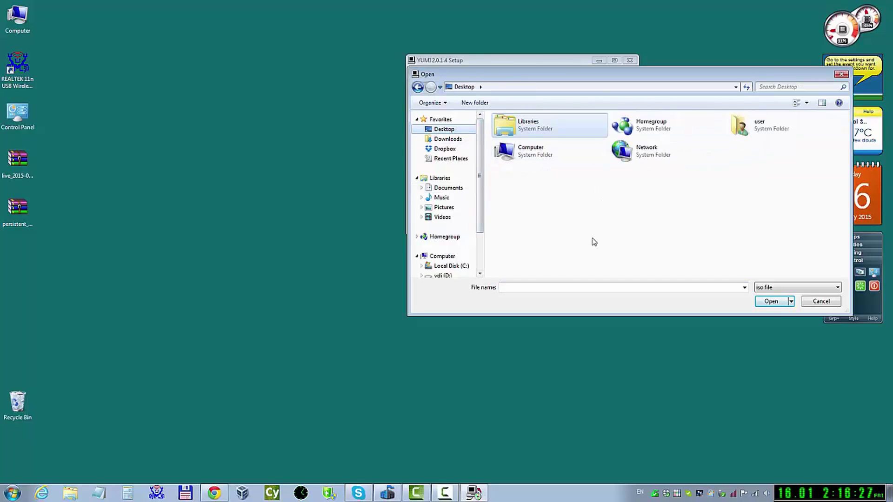
pyautogui.click(532, 288)
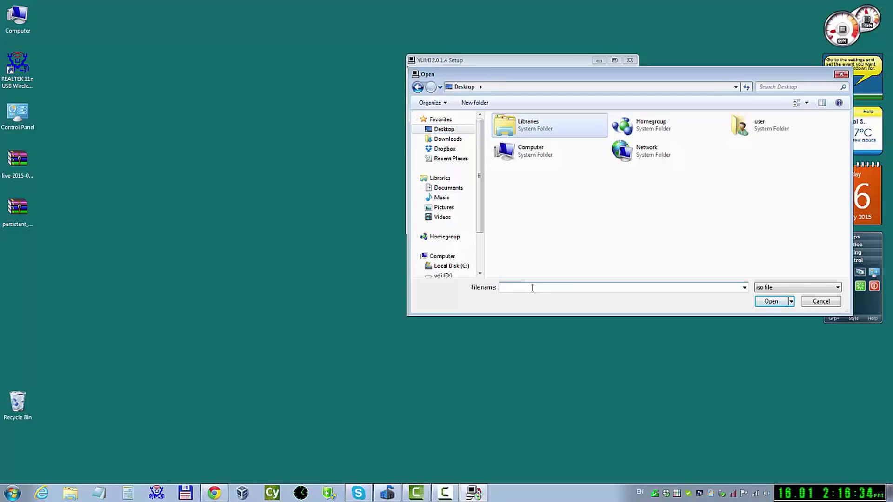
pyautogui.write('l')
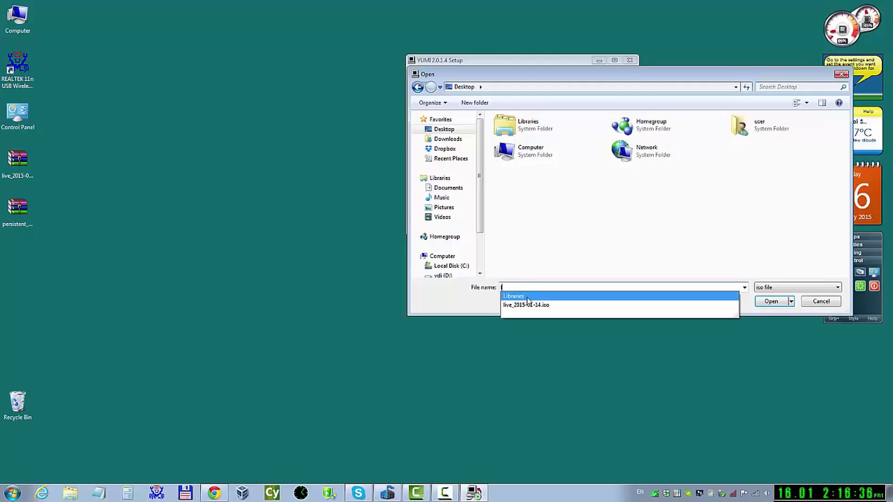
pyautogui.click(528, 305)
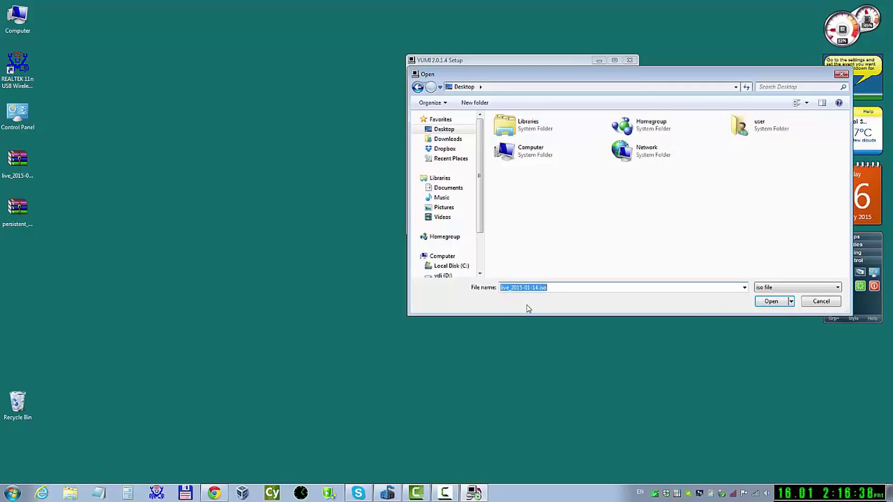
pyautogui.click(769, 301)
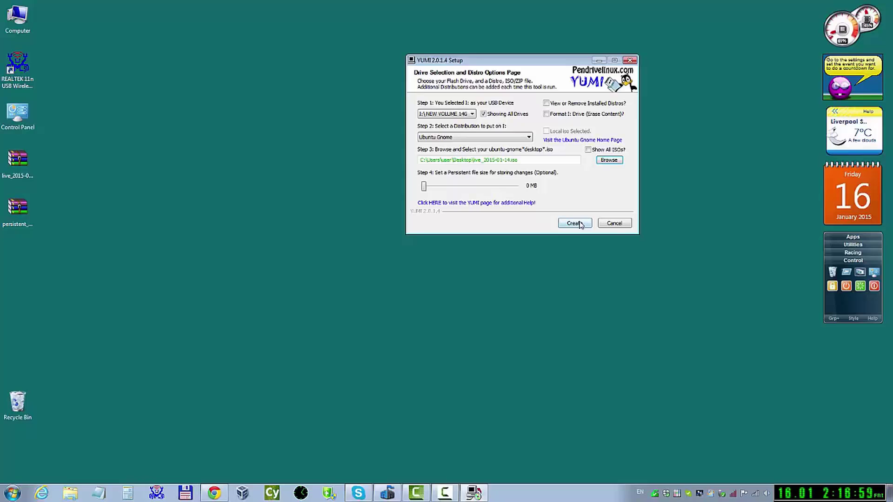
# Create the Ubuntu Gnome install on drive I:, confirming the overwrite, and let it complete.
pyautogui.click(577, 224)
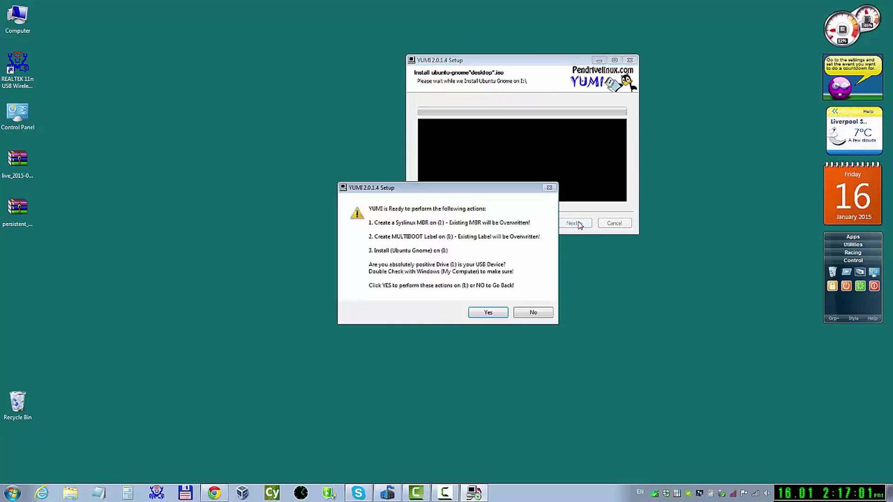
pyautogui.click(489, 312)
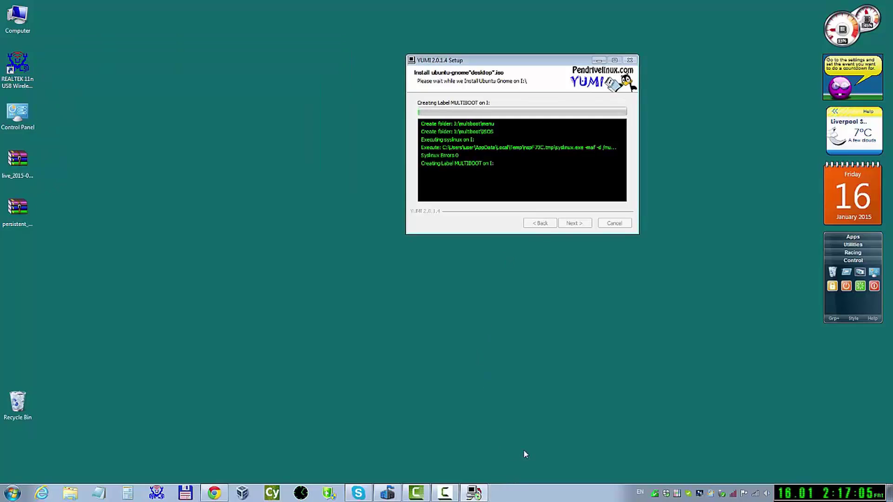
pyautogui.moveTo(479, 495)
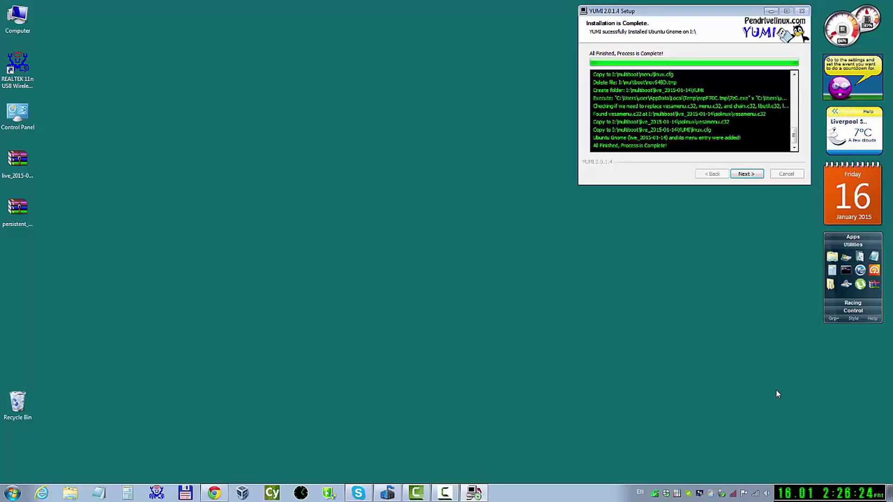
# Agree to add another distro, targeting I: MULTIBOOT 14GB with Ubuntu Gnome.
pyautogui.click(744, 174)
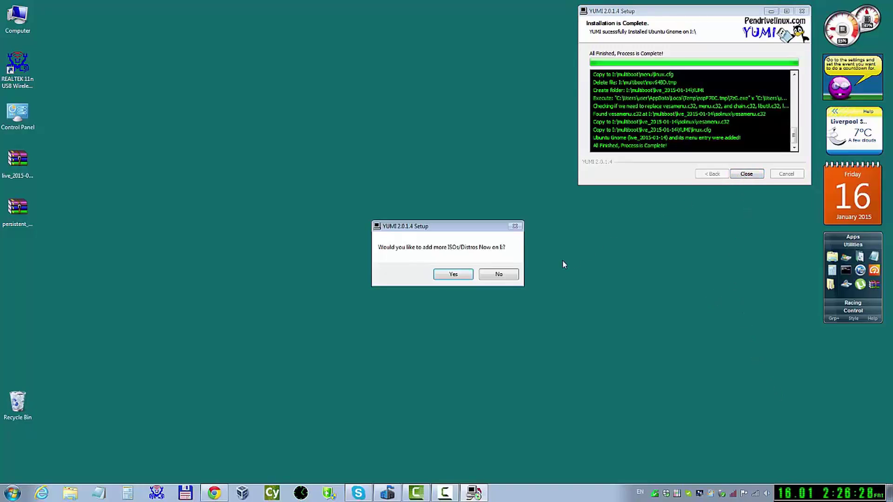
pyautogui.click(452, 274)
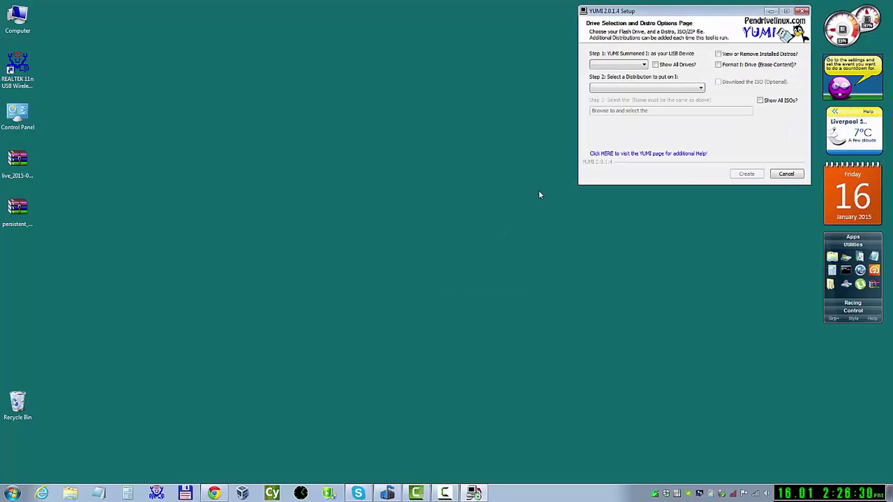
pyautogui.click(654, 65)
pyautogui.click(644, 65)
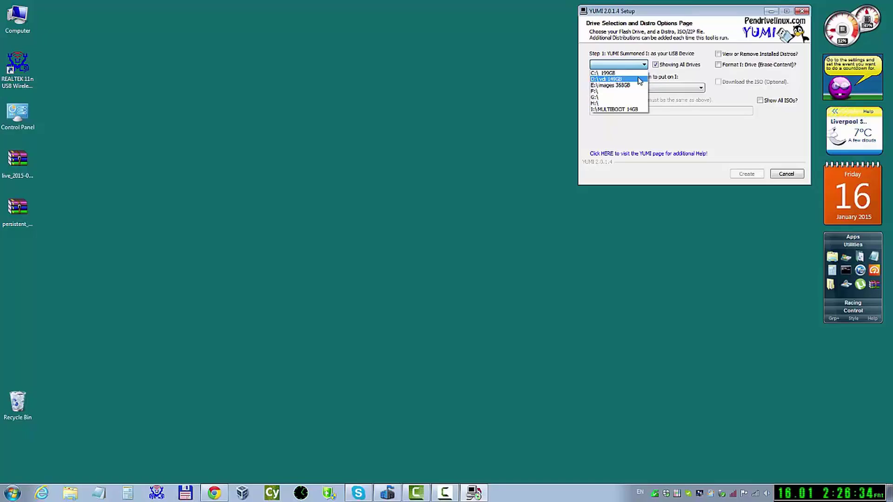
pyautogui.click(635, 109)
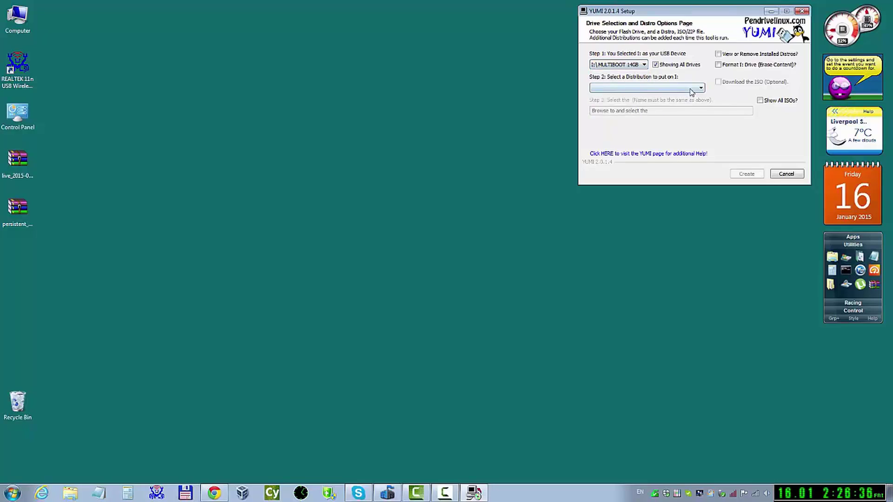
pyautogui.click(690, 89)
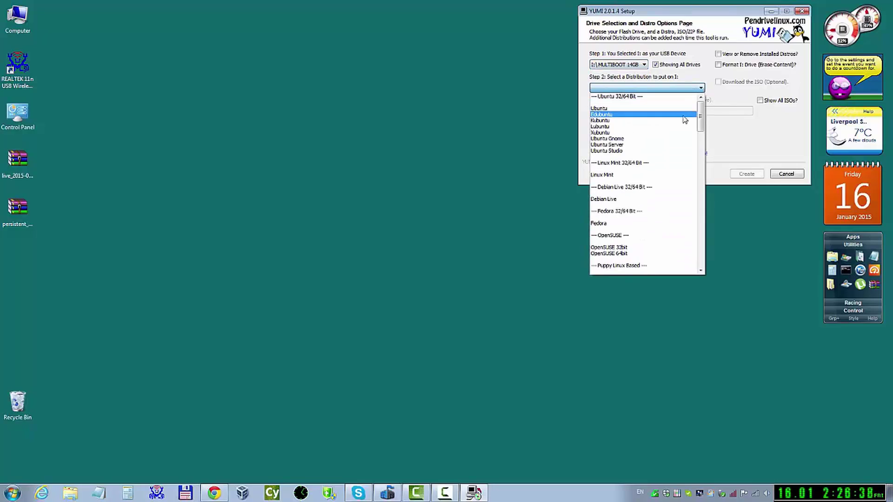
pyautogui.click(661, 139)
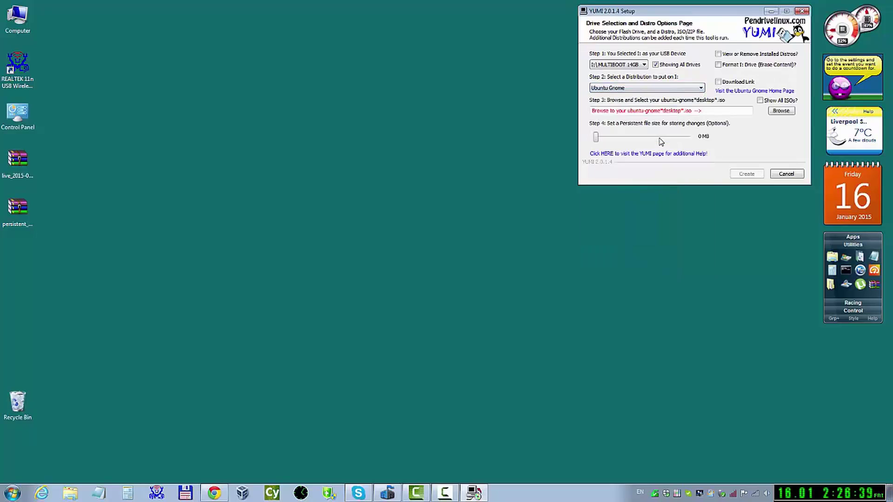
# Select persistent_2015-01-14.iso as the ISO and set persistence to 4089 MB.
pyautogui.click(781, 111)
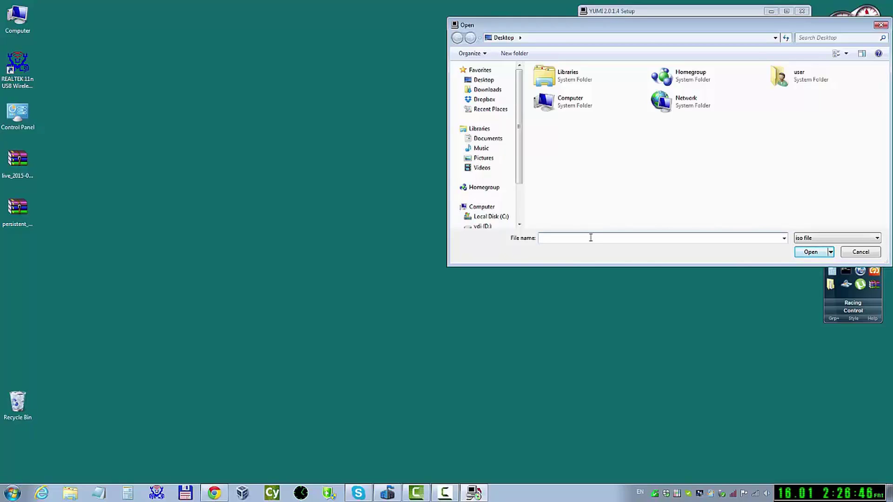
pyautogui.write('p')
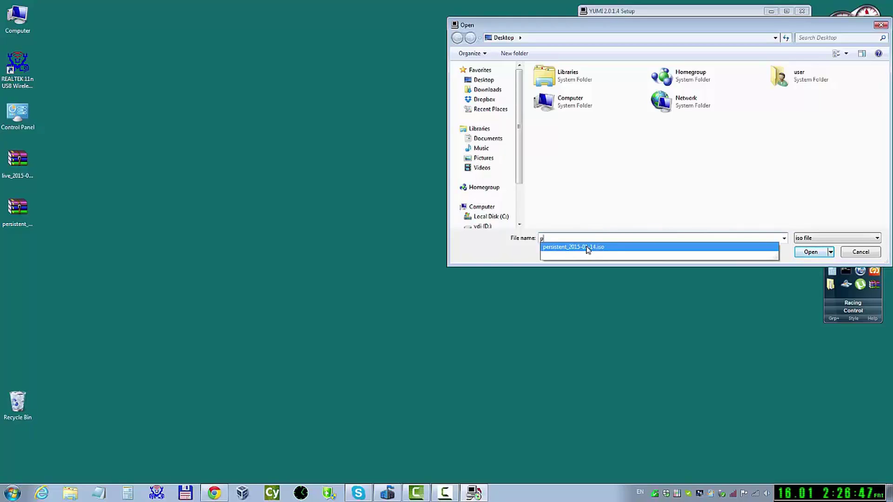
pyautogui.click(586, 249)
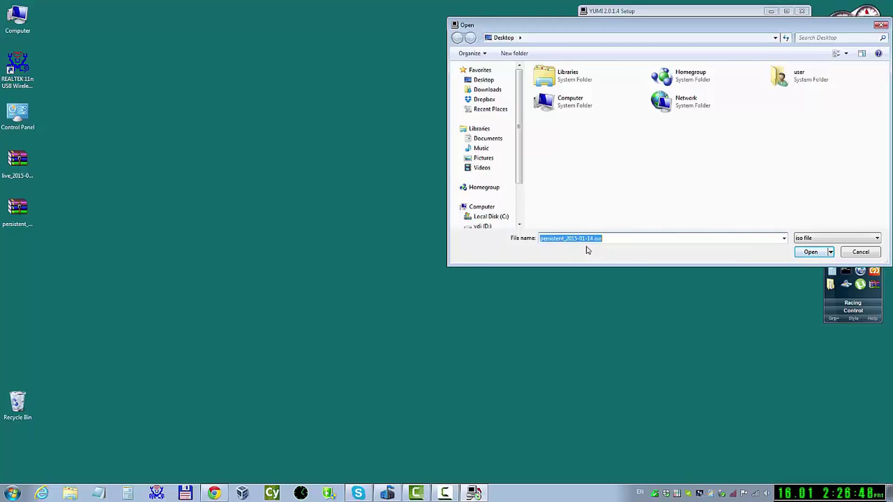
pyautogui.click(809, 252)
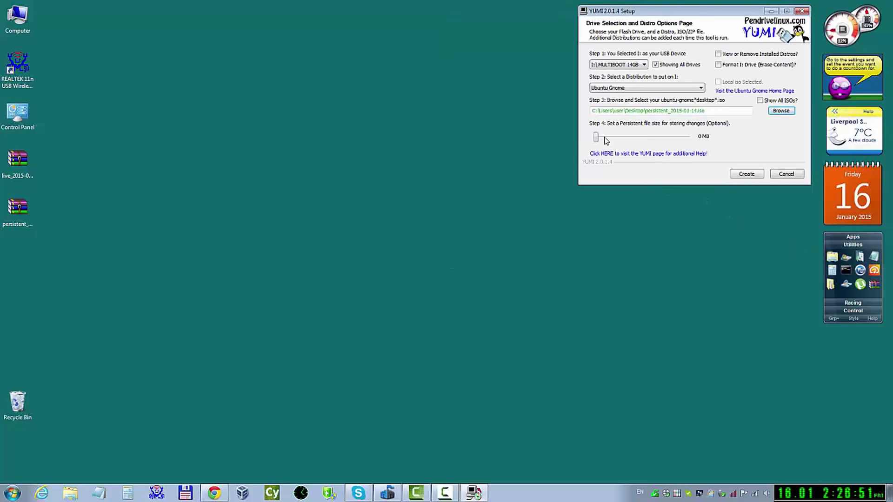
pyautogui.moveTo(597, 138); pyautogui.dragTo(689, 138)
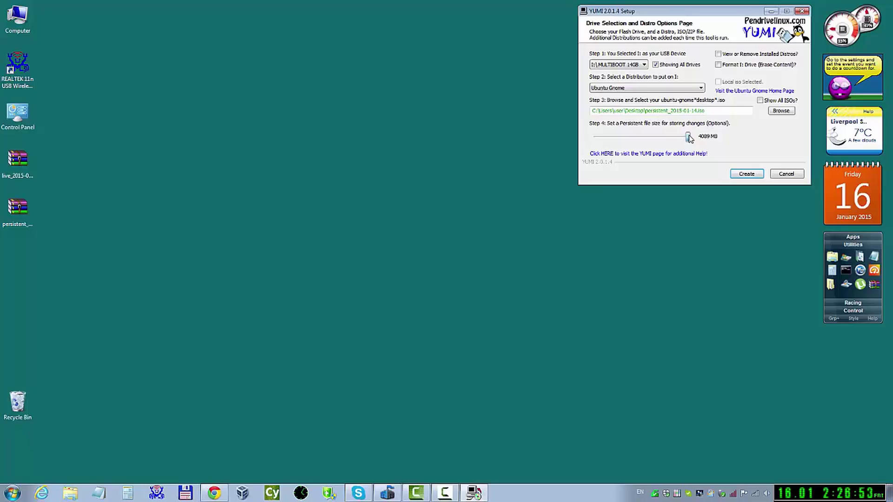
# Install the persistent Ubuntu Gnome image onto I:, then decline adding more distros.
pyautogui.click(746, 174)
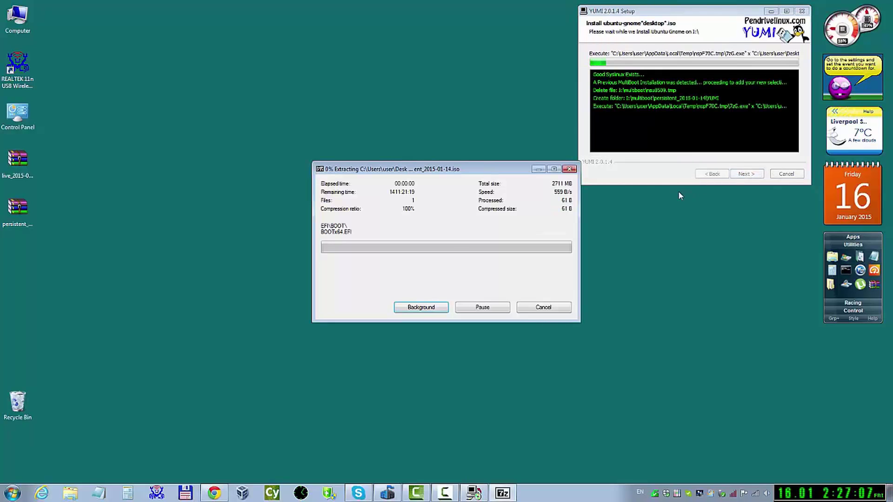
pyautogui.moveTo(509, 171); pyautogui.dragTo(742, 201)
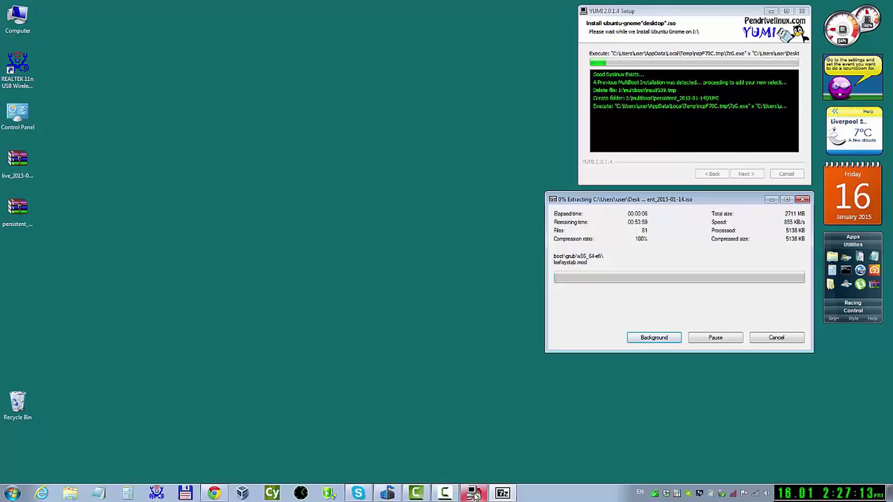
pyautogui.moveTo(474, 494)
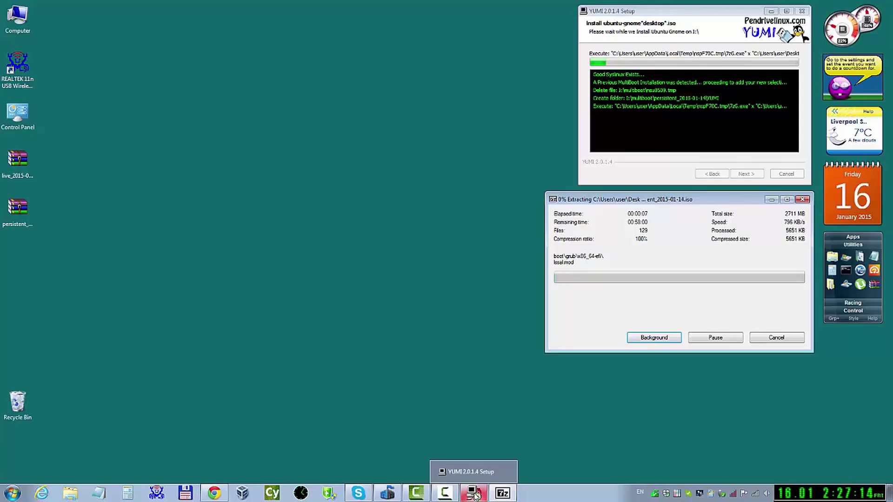
pyautogui.click(448, 495)
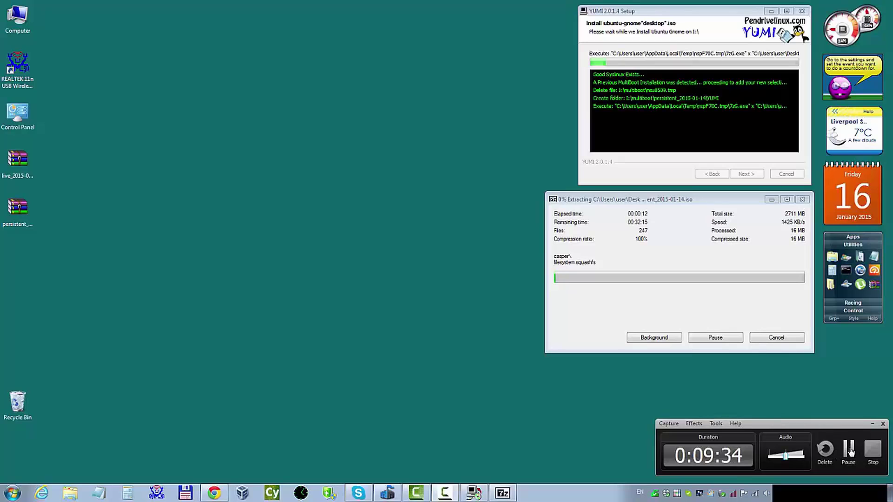
pyautogui.click(849, 448)
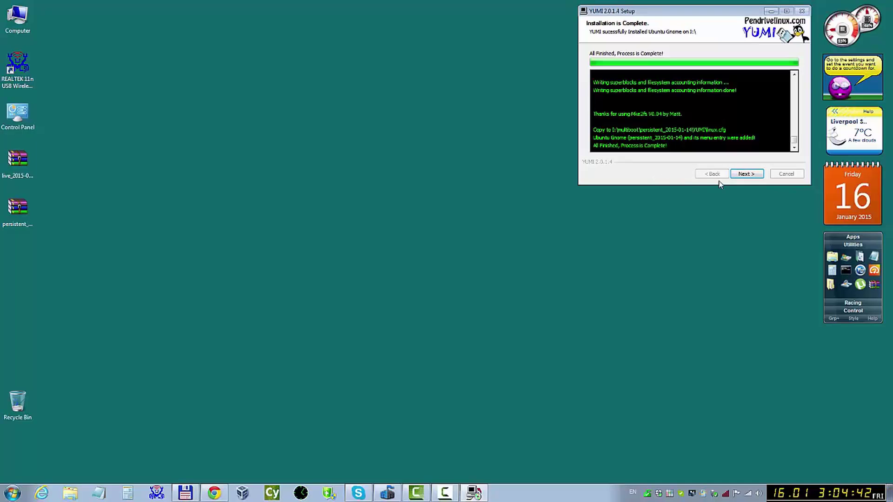
pyautogui.click(746, 174)
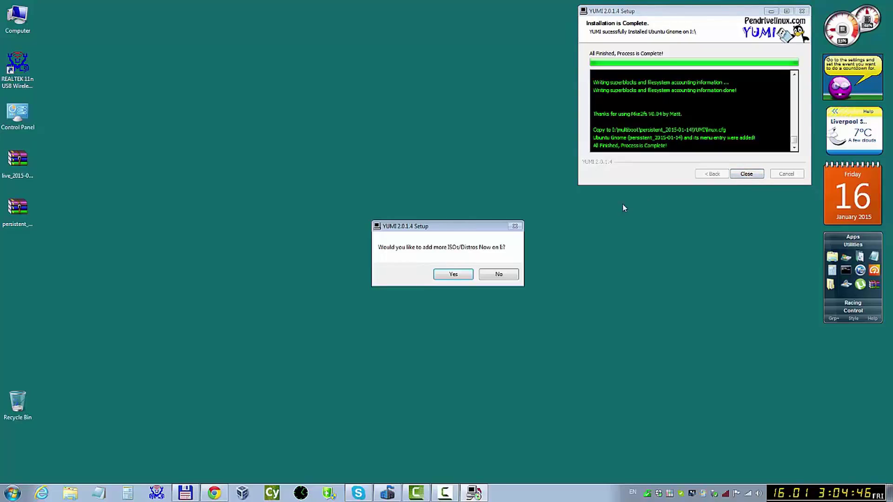
pyautogui.click(498, 275)
# Close the finished YUMI installer and expand the gadget's Control and Racing groups.
pyautogui.click(746, 174)
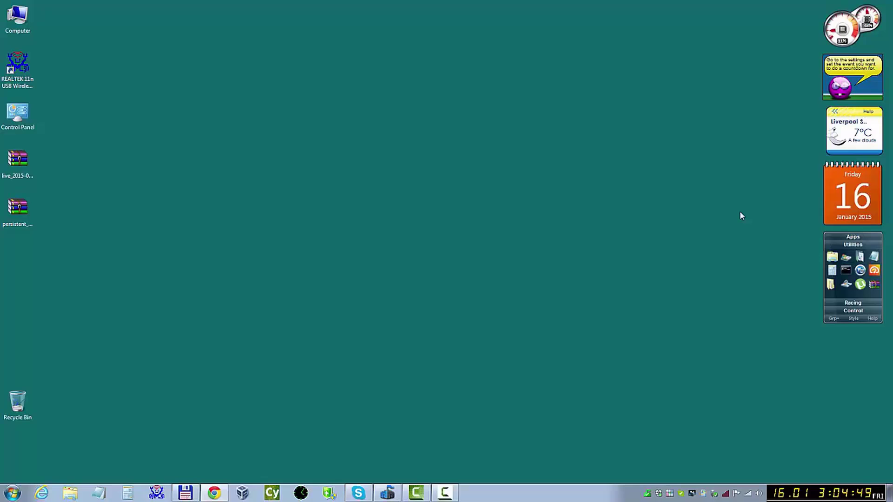
pyautogui.click(848, 310)
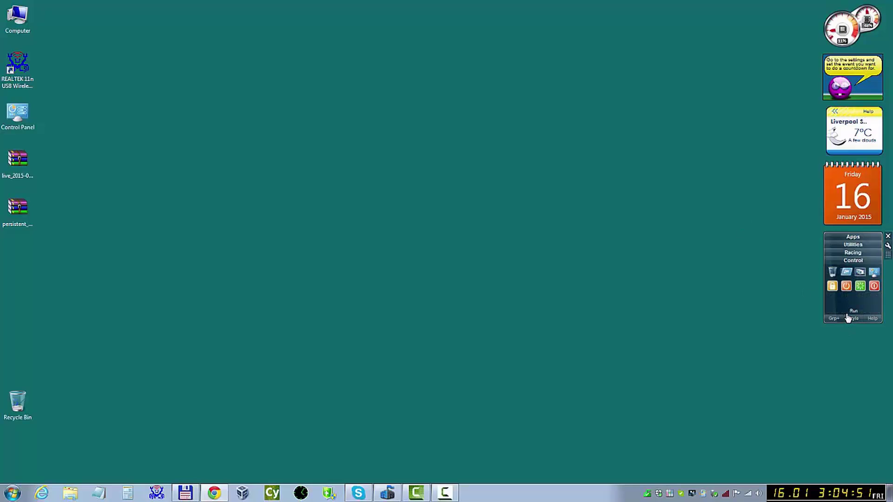
pyautogui.click(858, 252)
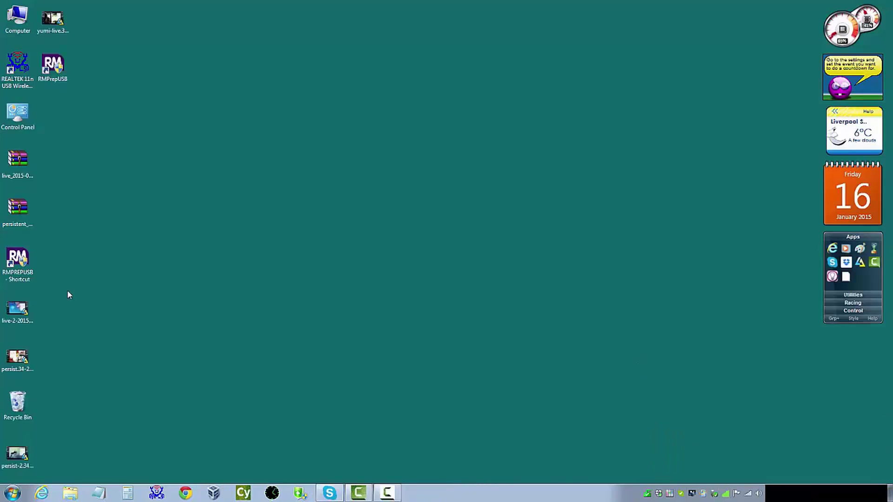
# Launch RMPrepUSB and test-boot the USB drive in QEMU with 1000 MB RAM.
pyautogui.doubleClick(21, 265)
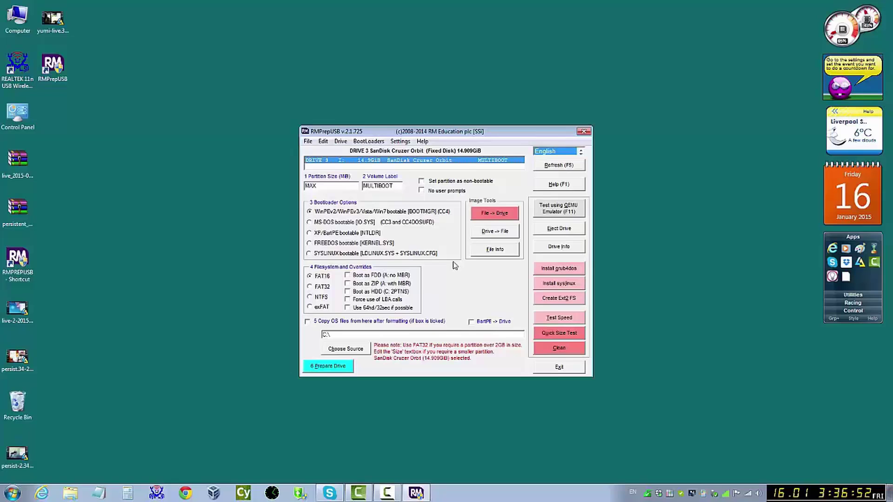
pyautogui.click(560, 210)
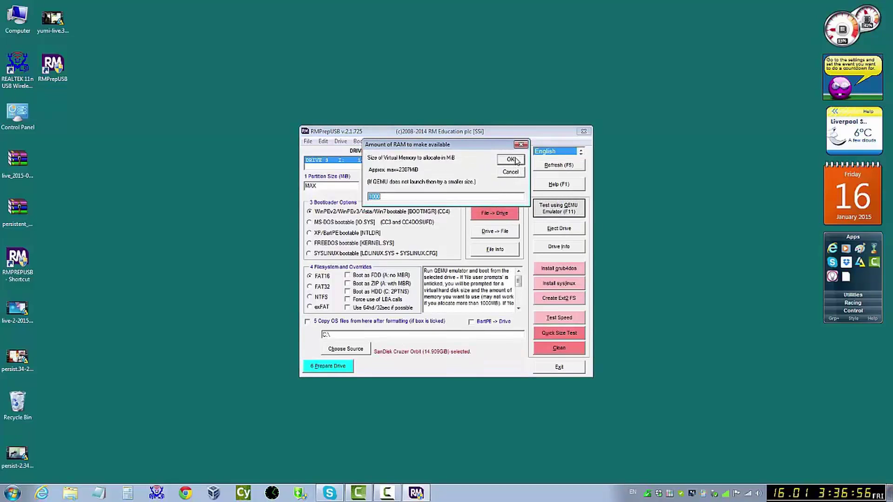
pyautogui.click(512, 160)
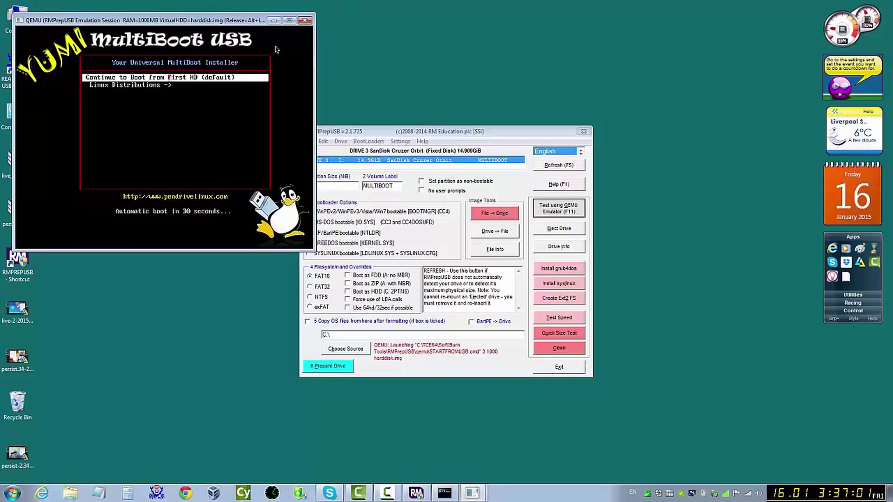
# Boot Linux Distributions > persistent_2015-01-14 and halt the Systemback Live boot countdown.
pyautogui.moveTo(271, 23); pyautogui.dragTo(533, 80)
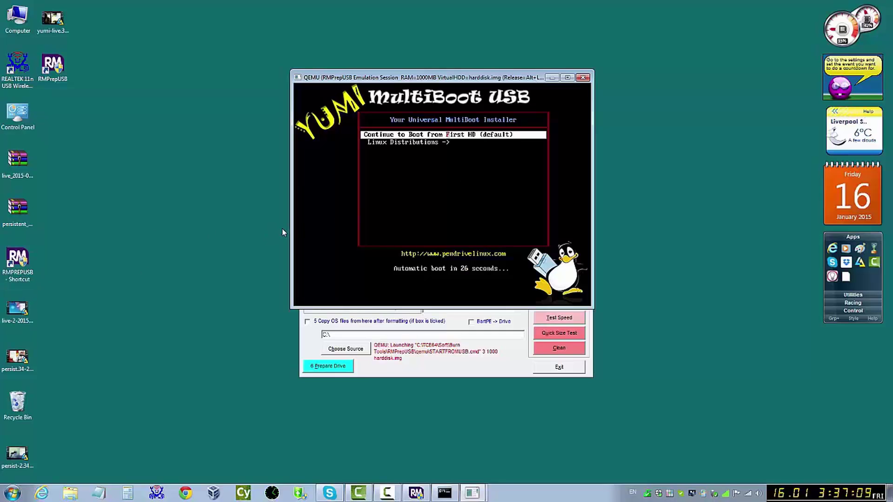
pyautogui.press('Down')
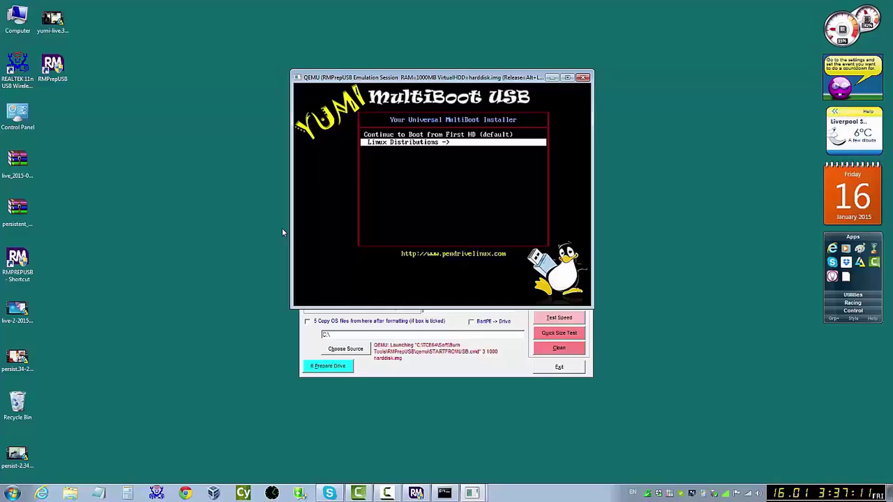
pyautogui.press('Return')
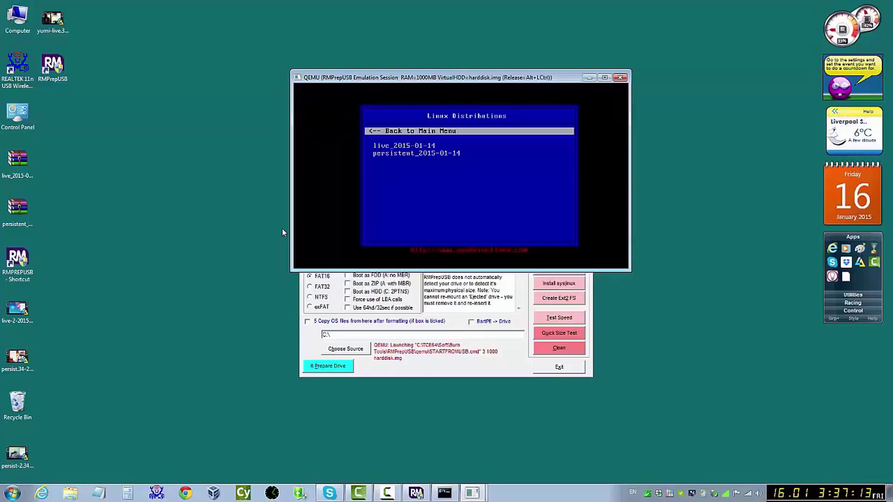
pyautogui.press('Down')
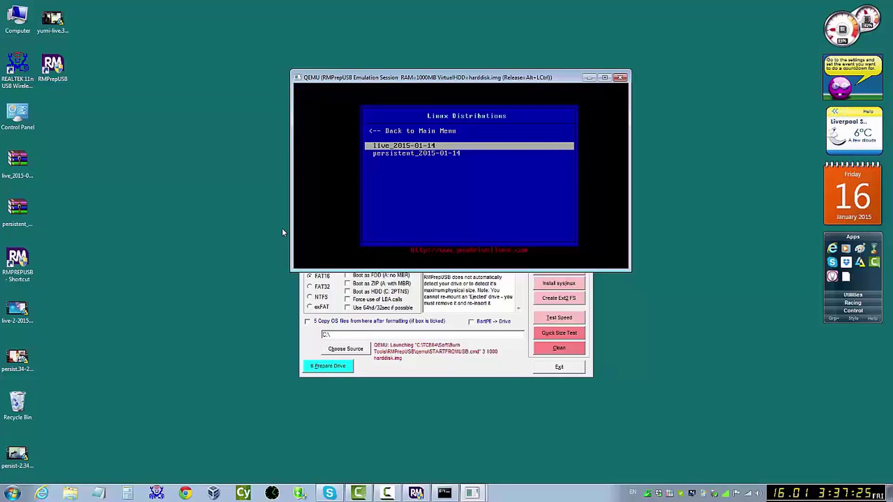
pyautogui.press('Down')
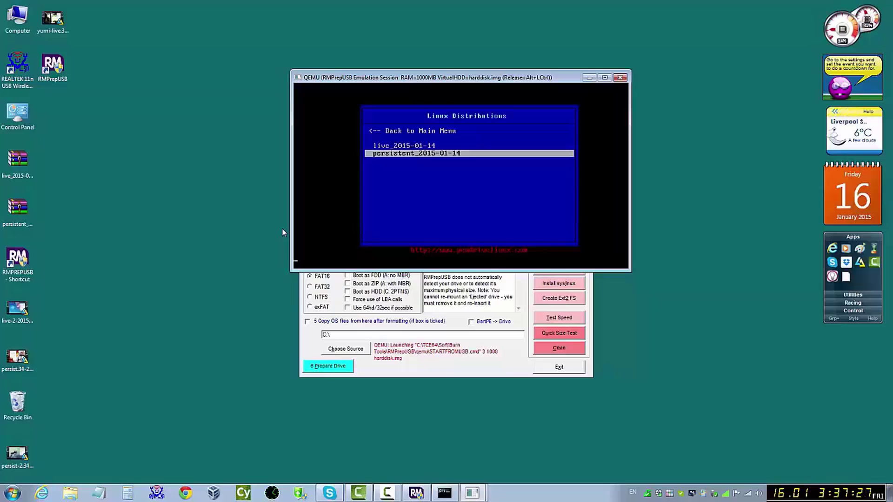
pyautogui.press('Return')
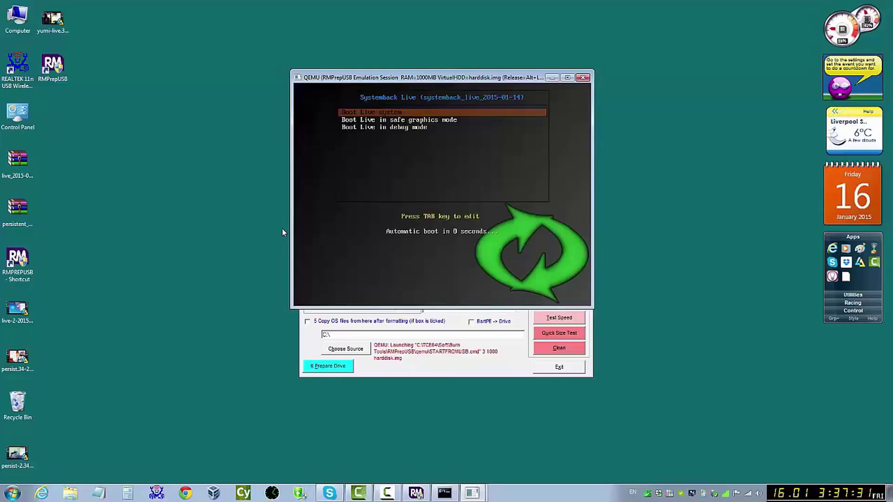
pyautogui.press('Up')
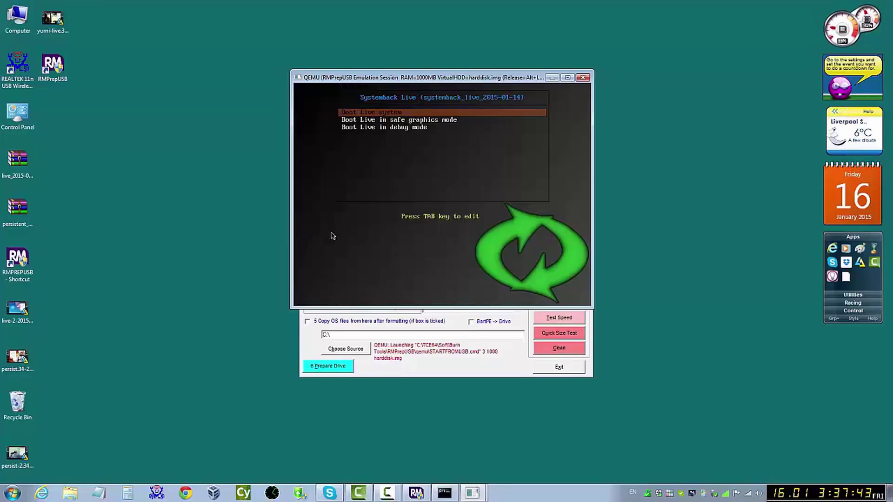
# Close QEMU and RMPrepUSB, then open the MULTIBOOT (I:) drive in Windows Explorer.
pyautogui.click(584, 79)
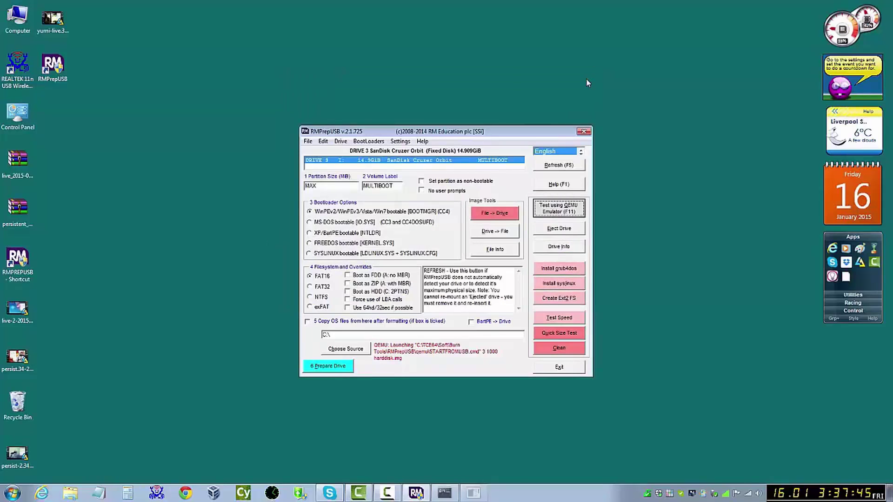
pyautogui.click(583, 132)
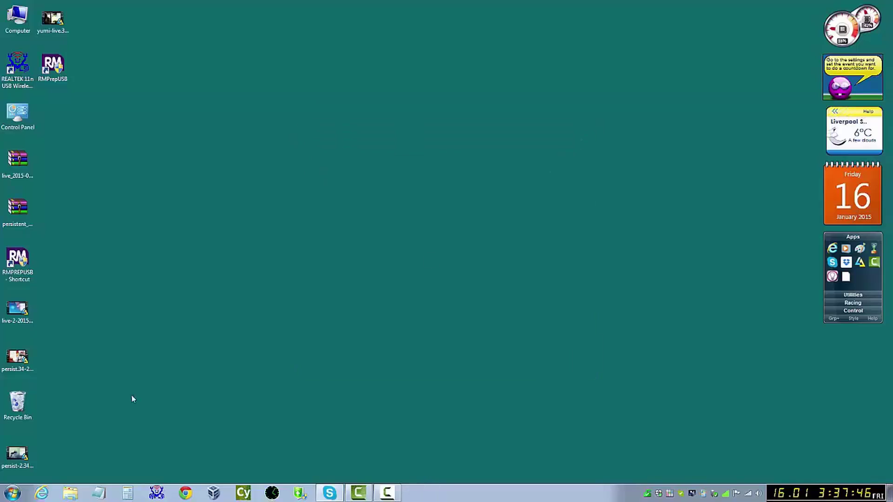
pyautogui.click(70, 493)
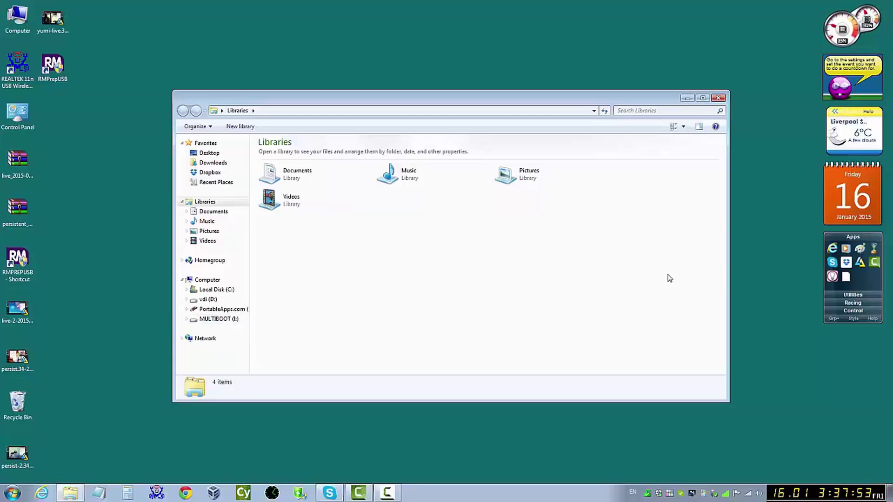
pyautogui.click(217, 320)
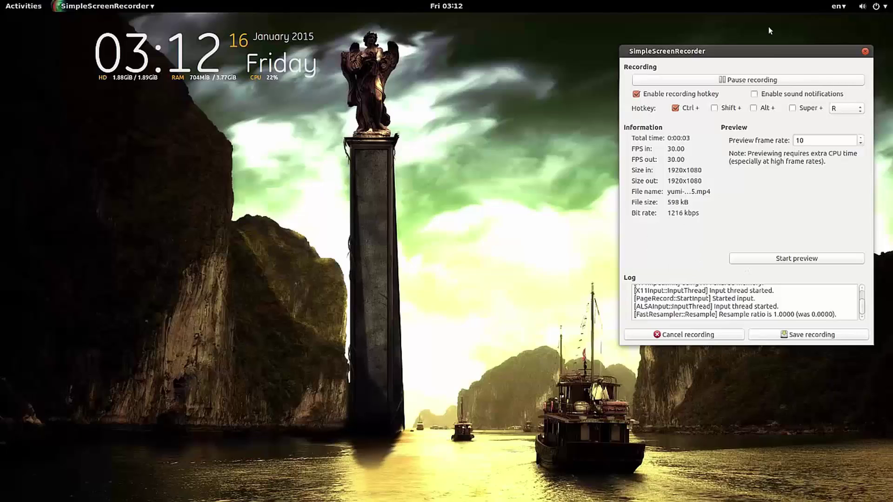
# Move the SimpleScreenRecorder window toward the centre, then up to the upper right.
pyautogui.moveTo(754, 56); pyautogui.dragTo(632, 68)
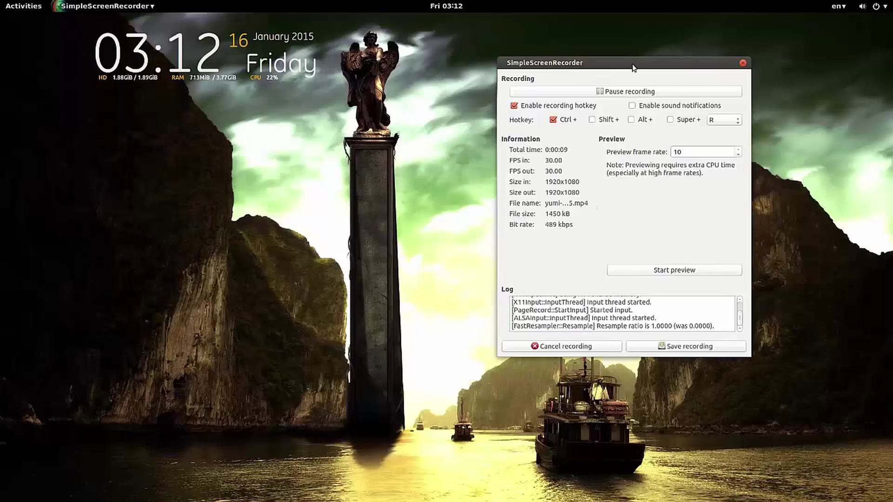
pyautogui.moveTo(633, 67); pyautogui.dragTo(711, 45)
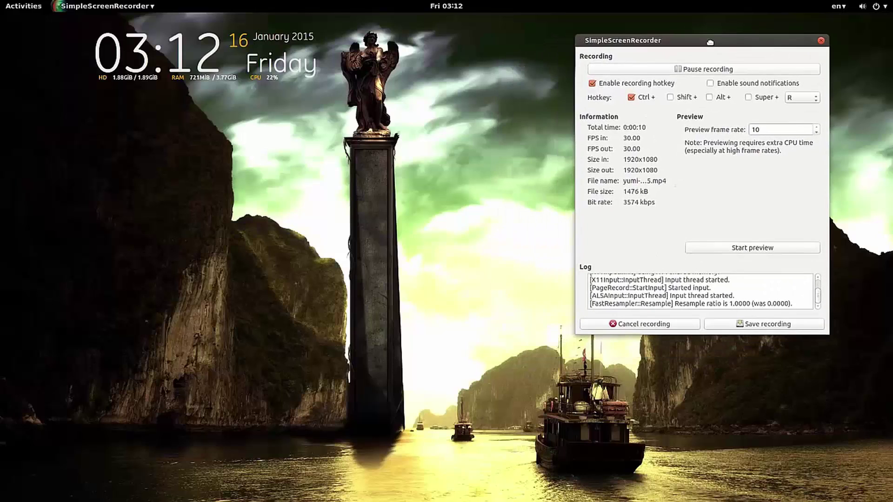
# Start gedit, type ';khjjvjf,y' and save it to the Desktop as Untitled Document 1.
pyautogui.click(27, 7)
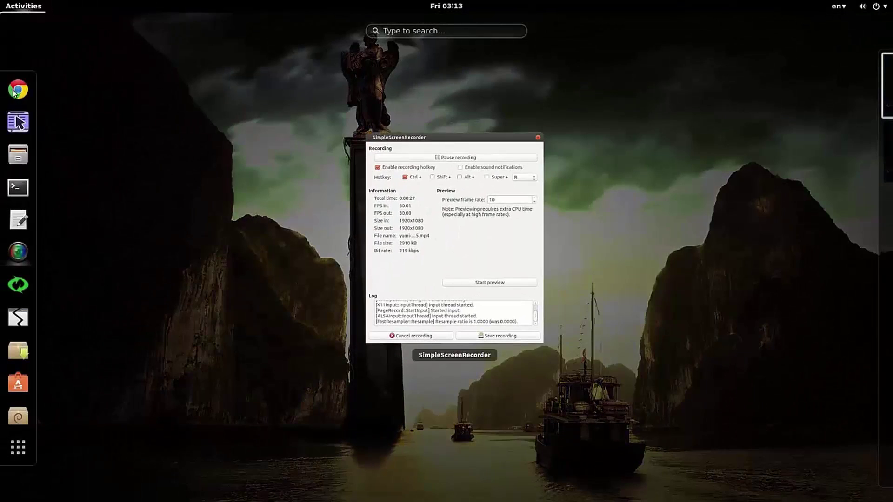
pyautogui.click(21, 220)
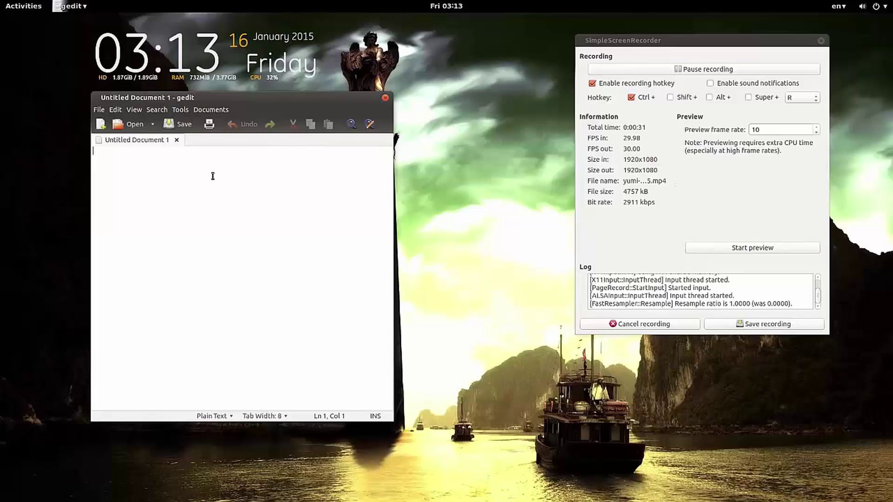
pyautogui.write(';khjjvjf,y')
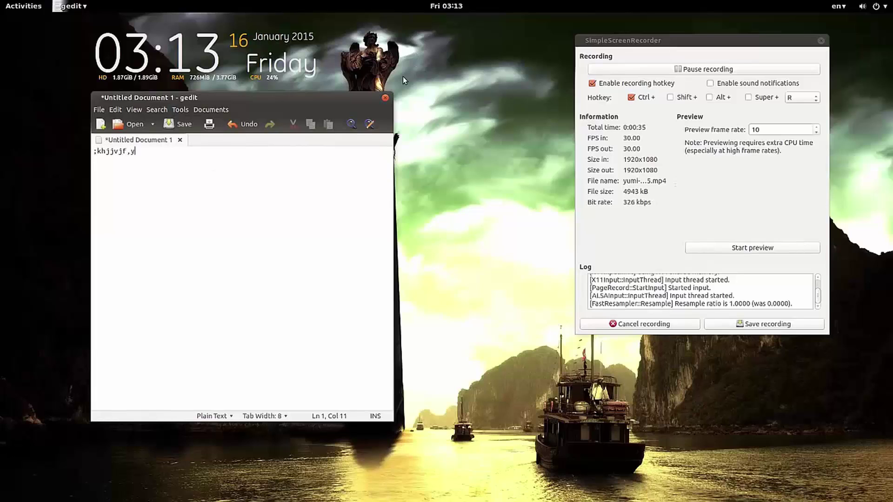
pyautogui.click(181, 125)
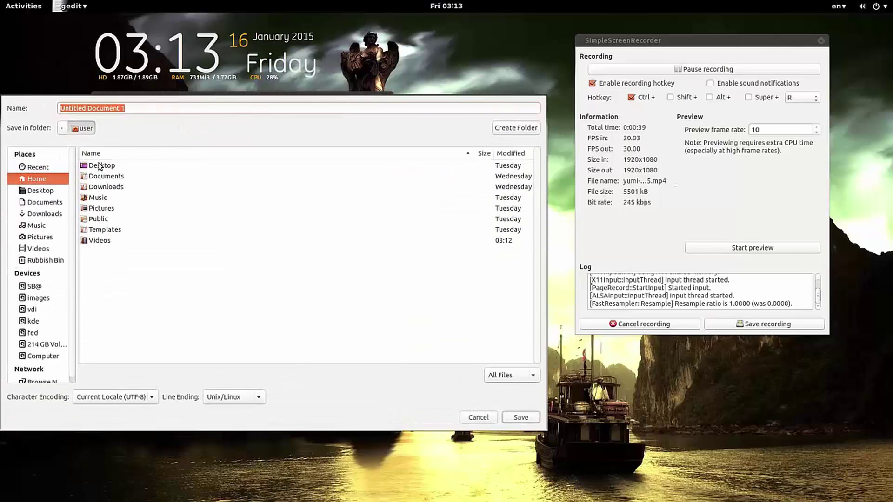
pyautogui.doubleClick(98, 165)
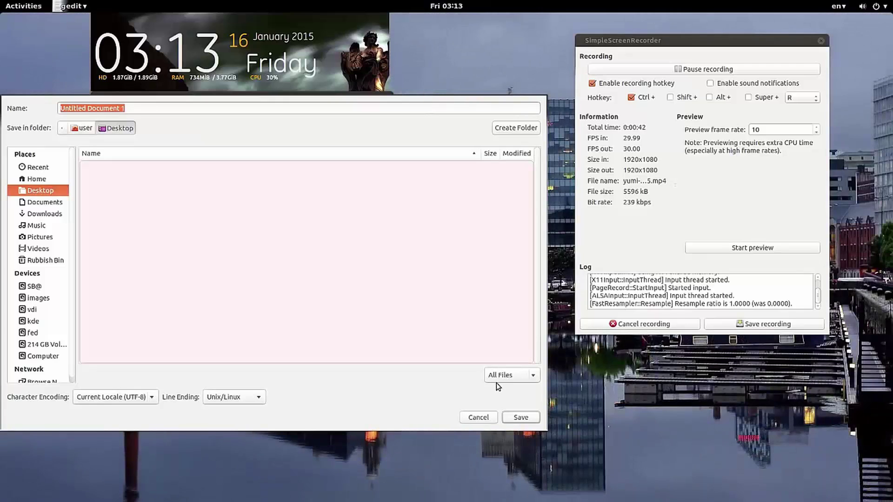
pyautogui.click(528, 418)
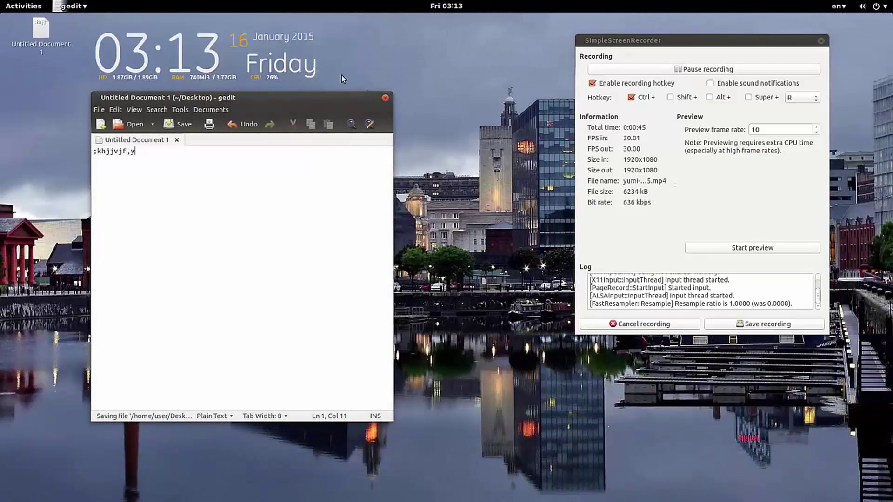
# Close gedit and drag the Untitled Document 1 icon to the middle of the desktop.
pyautogui.click(385, 99)
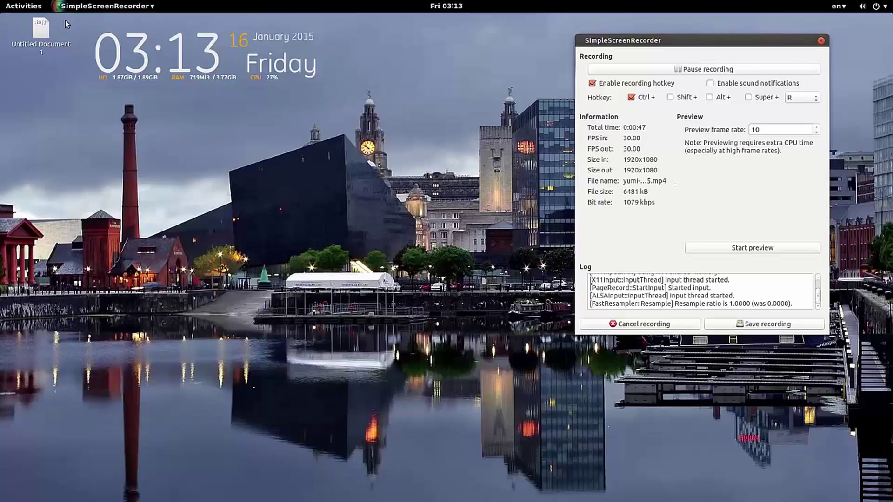
pyautogui.moveTo(35, 32); pyautogui.dragTo(427, 163)
pyautogui.click(421, 192)
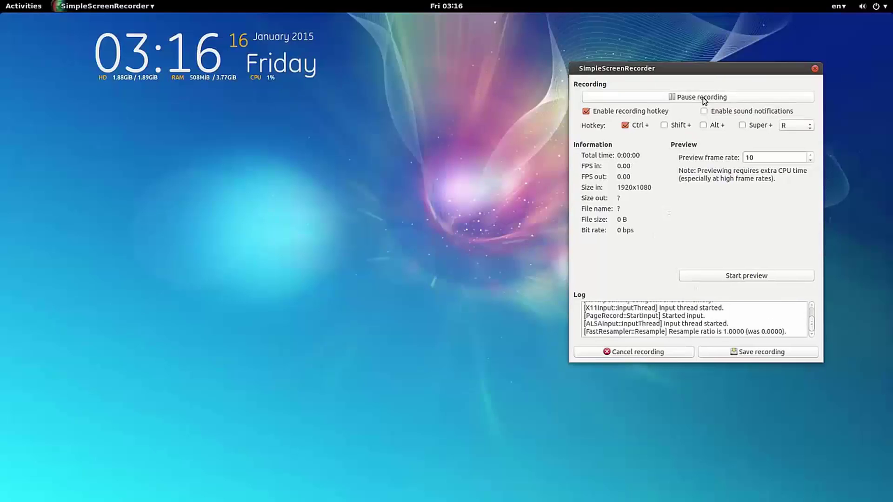
# Minimise the recorder window, then restore it from the activities overview.
pyautogui.rightClick(719, 72)
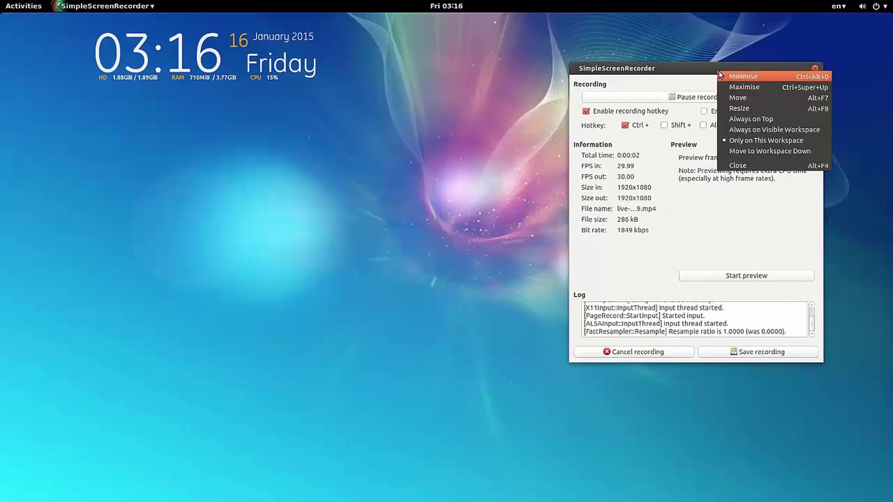
pyautogui.click(730, 77)
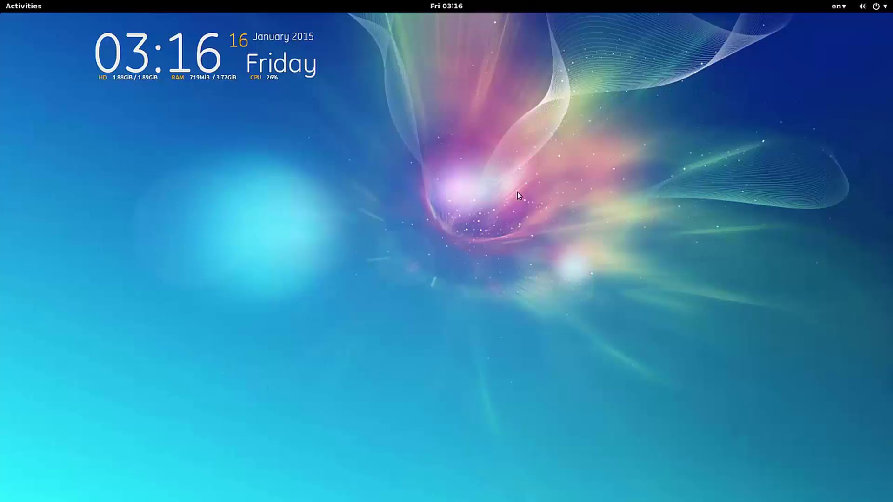
pyautogui.click(36, 8)
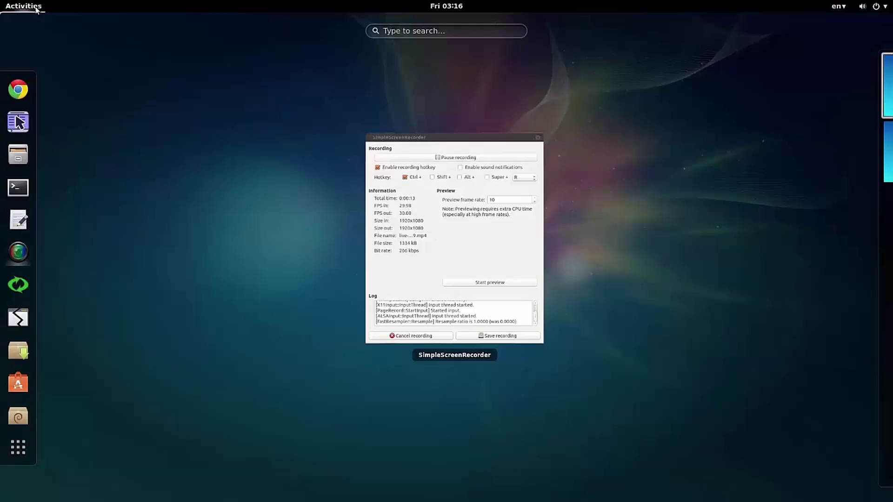
pyautogui.click(447, 142)
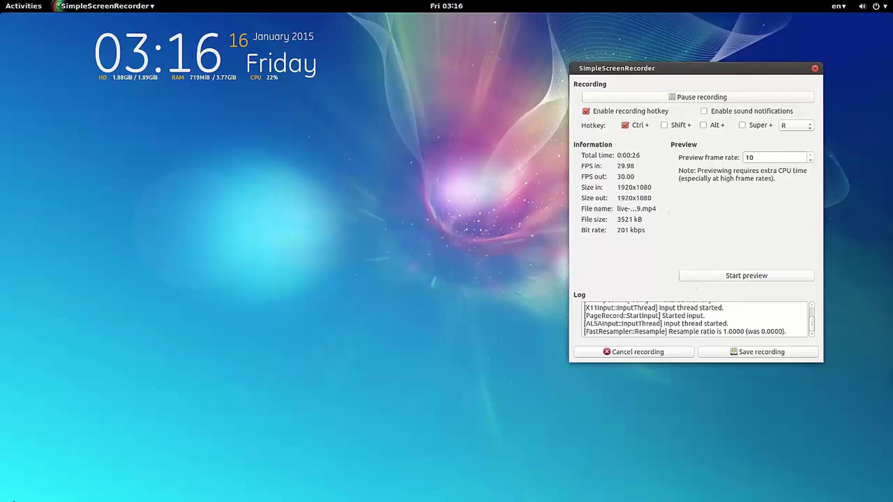
# Show and dismiss the notification tray with Super+M, then open the activities overview.
pyautogui.press('super+m')
pyautogui.click(687, 32)
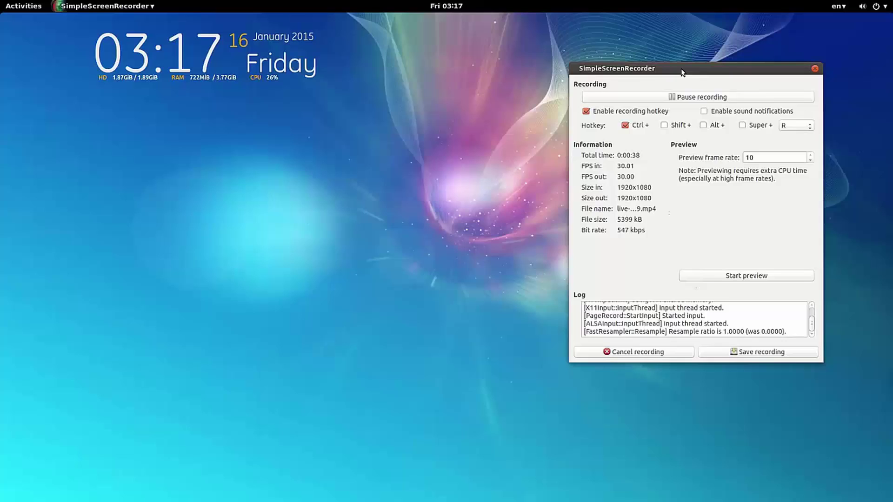
pyautogui.click(29, 7)
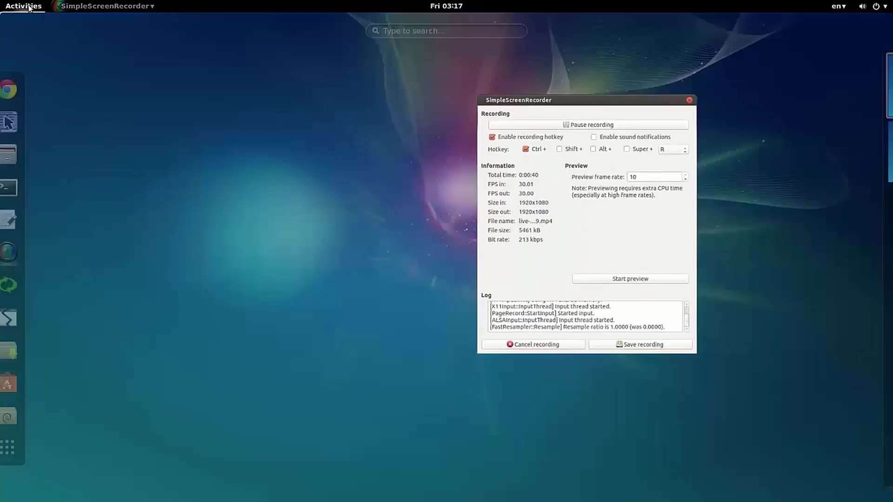
# Launch Systemback with the administrator password, open System install, and close it without installing.
pyautogui.click(18, 284)
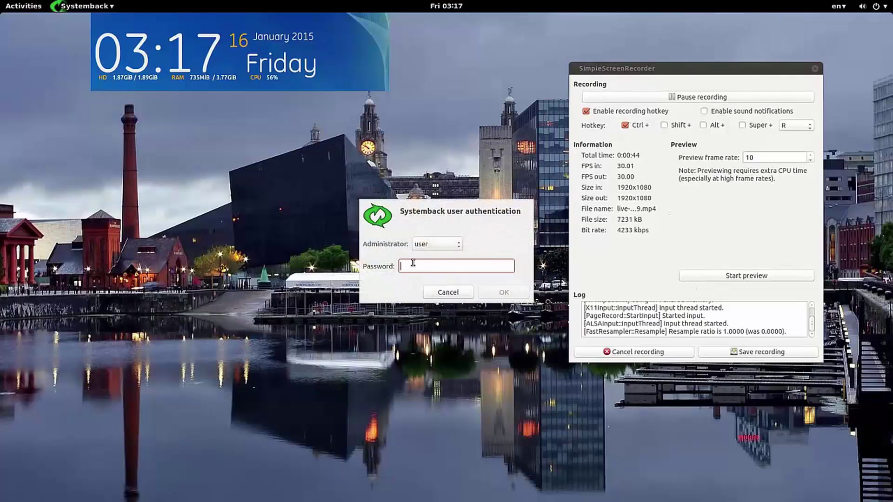
pyautogui.write('•')
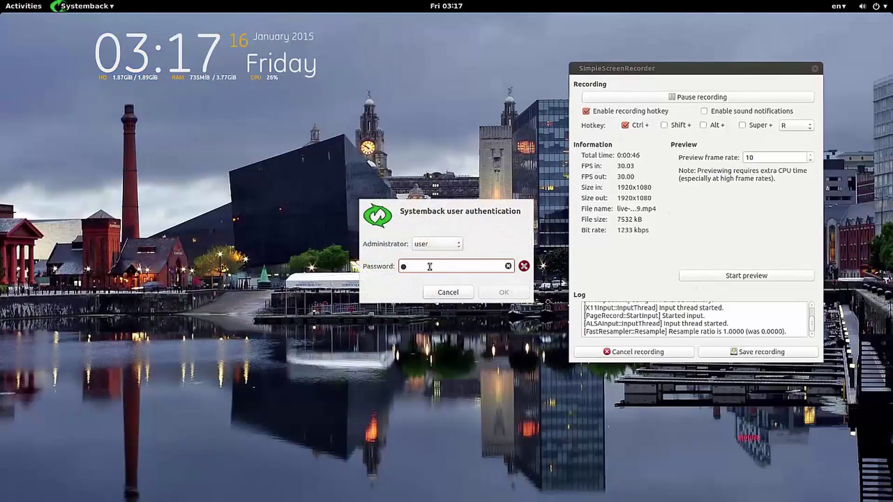
pyautogui.write('•••')
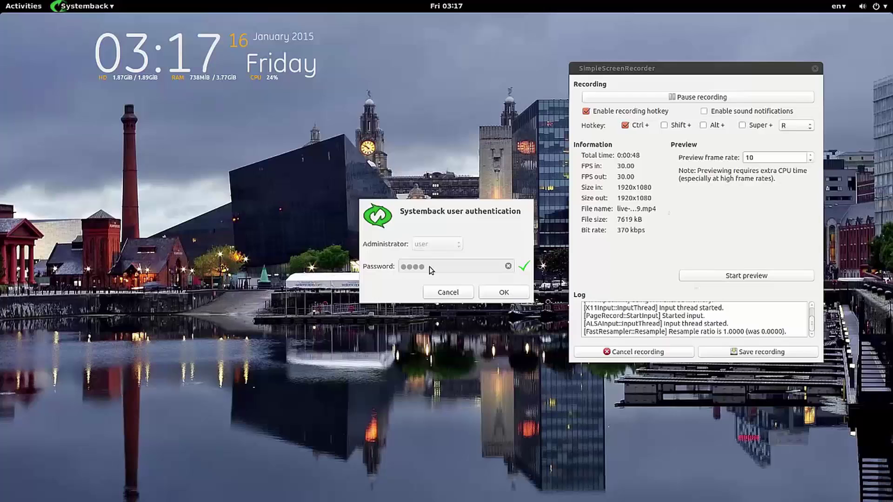
pyautogui.click(508, 293)
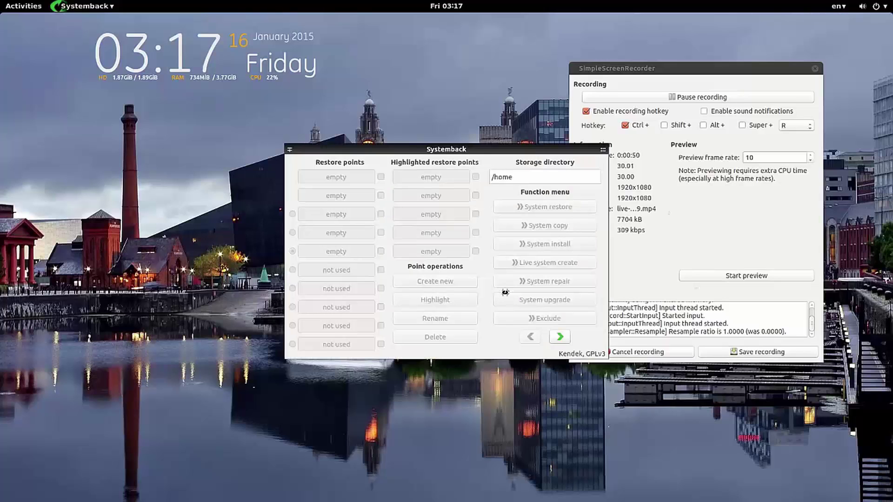
pyautogui.moveTo(502, 147); pyautogui.dragTo(341, 104)
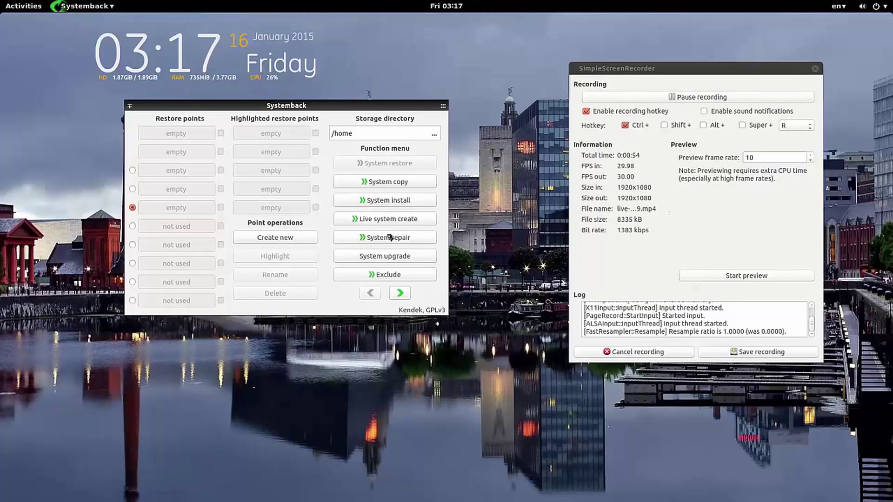
pyautogui.click(397, 203)
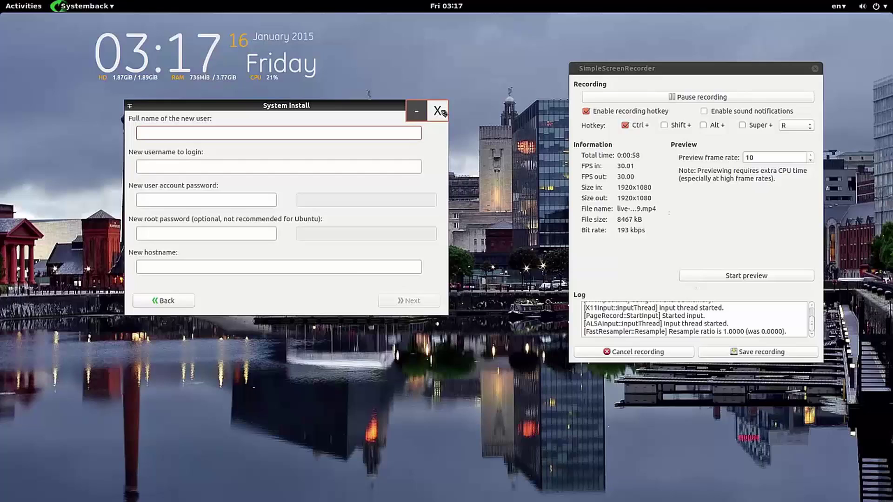
pyautogui.click(440, 107)
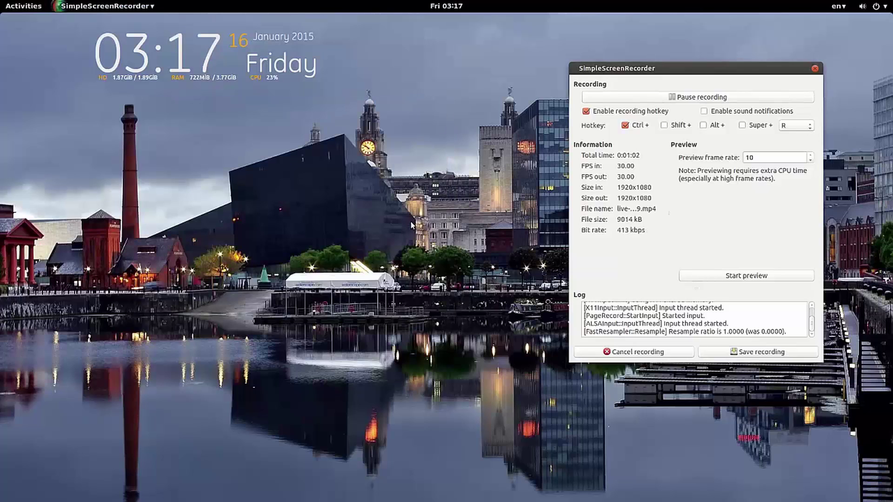
# Shift the recorder window left, then right and down, and open the activities overview.
pyautogui.moveTo(699, 70); pyautogui.dragTo(611, 42)
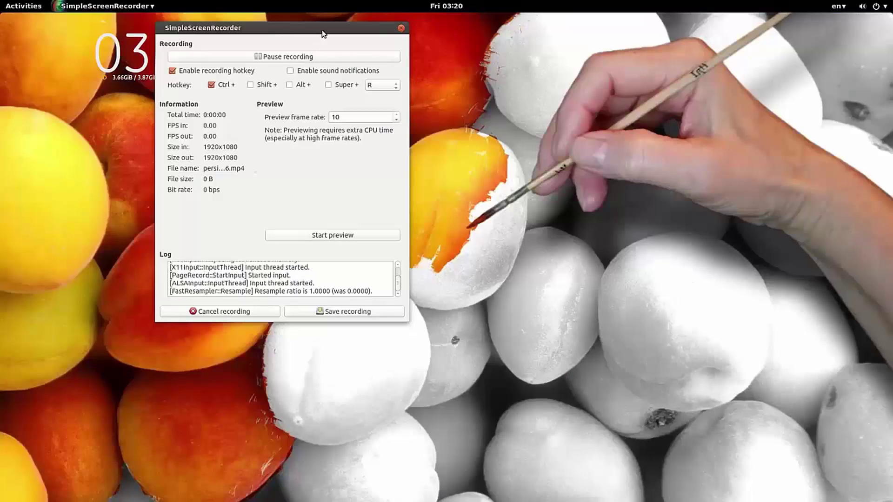
pyautogui.moveTo(320, 34); pyautogui.dragTo(745, 47)
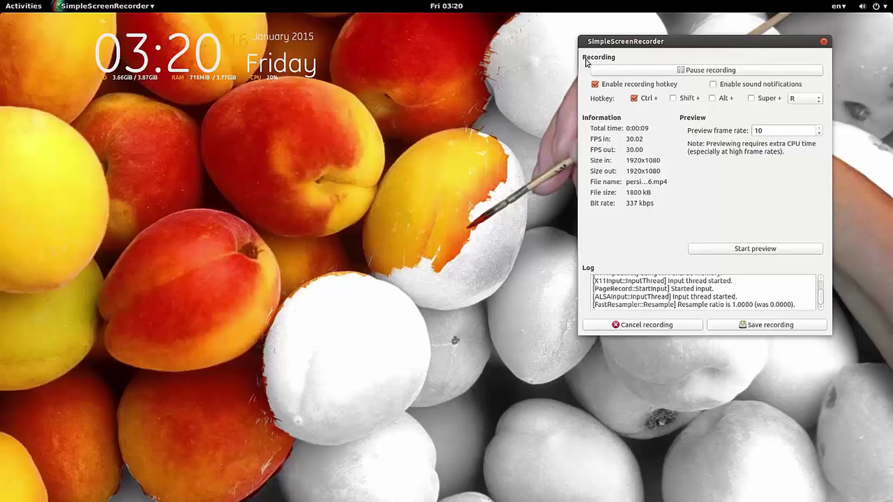
pyautogui.click(29, 7)
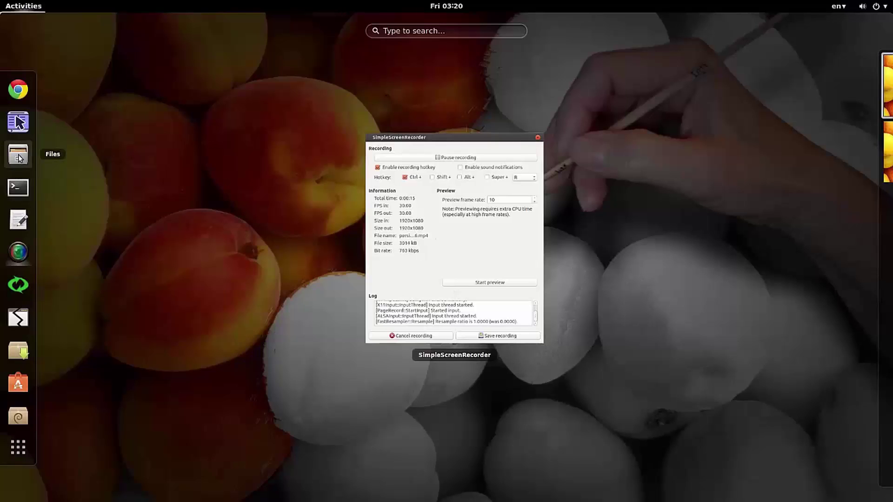
# Launch gedit, type 'khlg,jcciu/g', save it to the Desktop as Untitled Document 1, and close it.
pyautogui.click(18, 219)
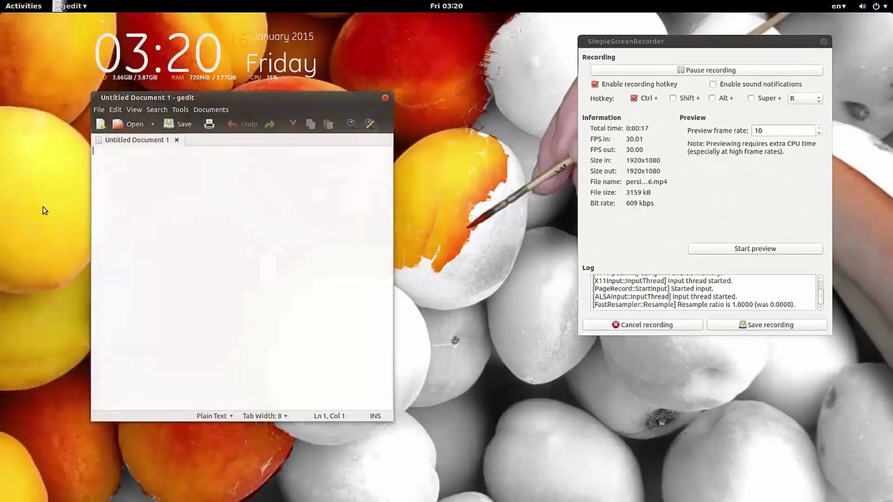
pyautogui.moveTo(381, 82); pyautogui.dragTo(414, 37)
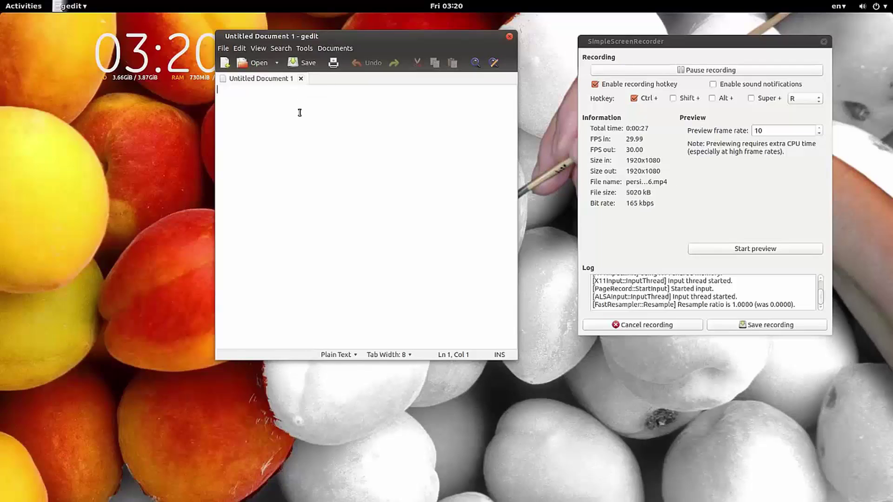
pyautogui.write('khlg,')
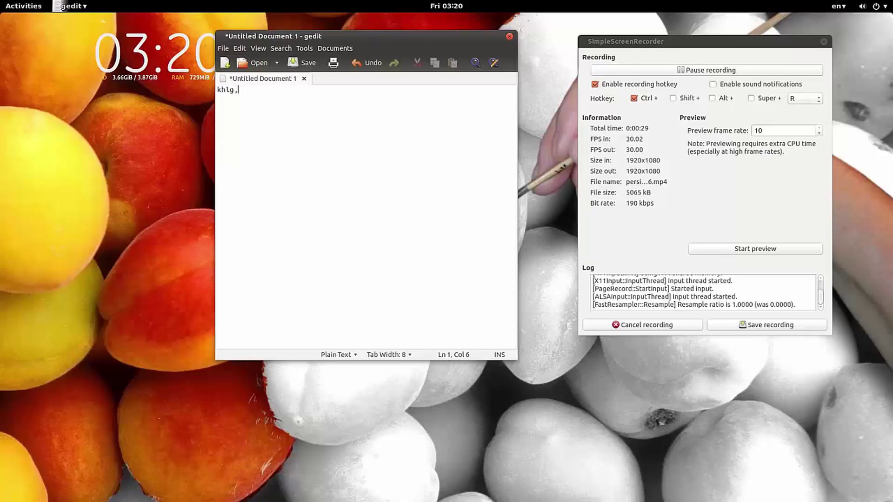
pyautogui.write('jcciu/g')
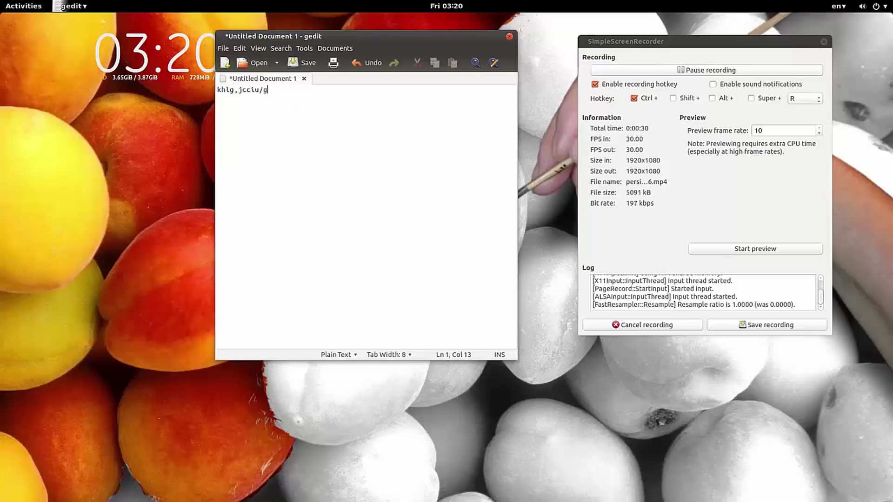
pyautogui.click(302, 63)
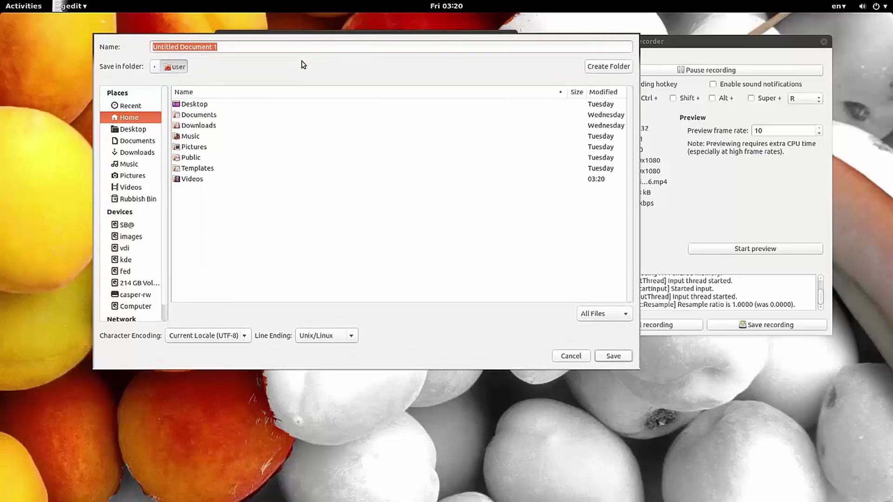
pyautogui.doubleClick(186, 109)
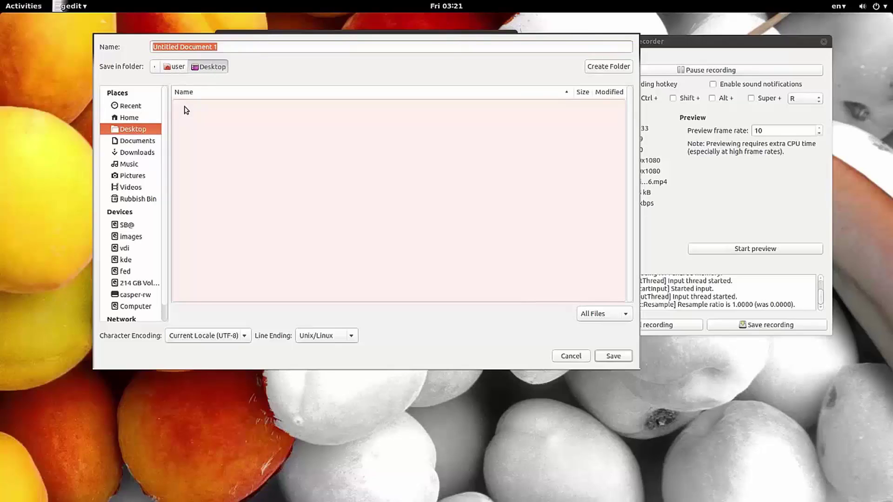
pyautogui.click(618, 357)
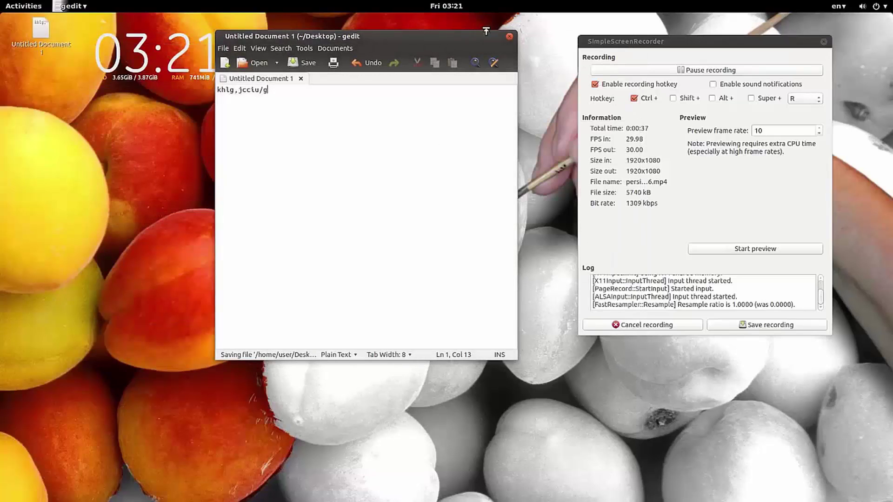
pyautogui.click(509, 37)
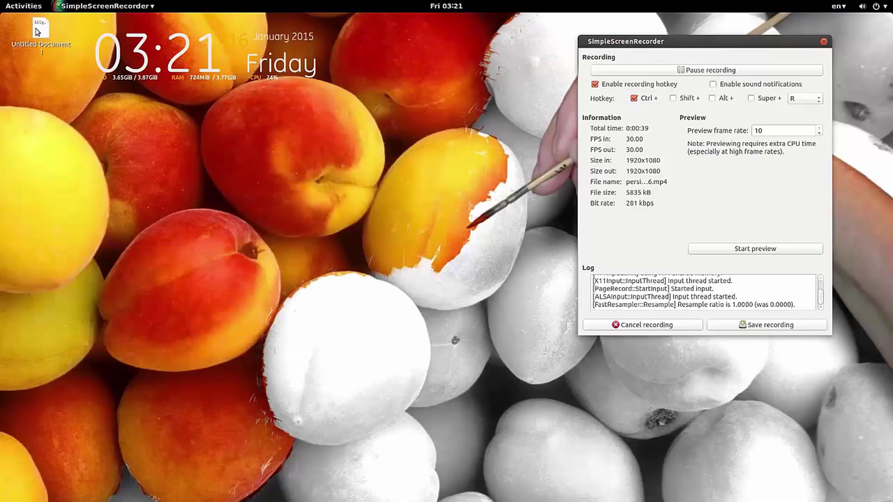
# Drag the Untitled Document 1 icon to mid-screen, pause recording, then move it to the lower middle.
pyautogui.moveTo(41, 30); pyautogui.dragTo(291, 119)
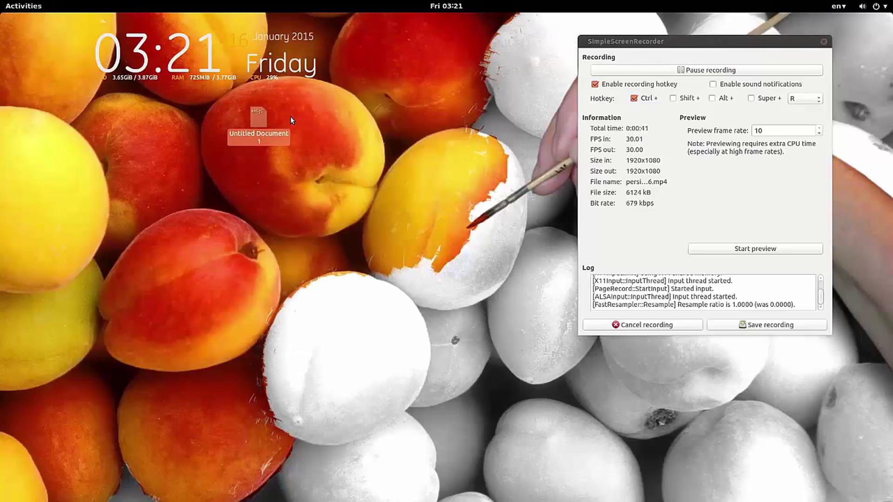
pyautogui.click(294, 164)
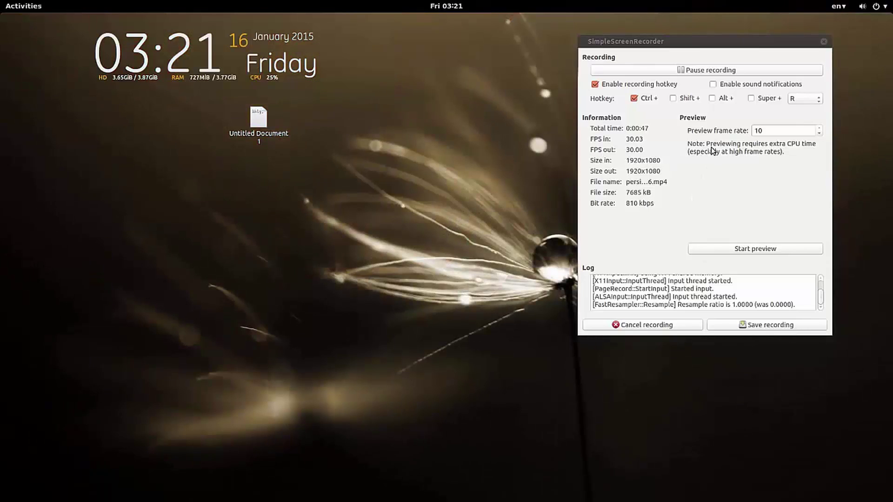
pyautogui.click(720, 70)
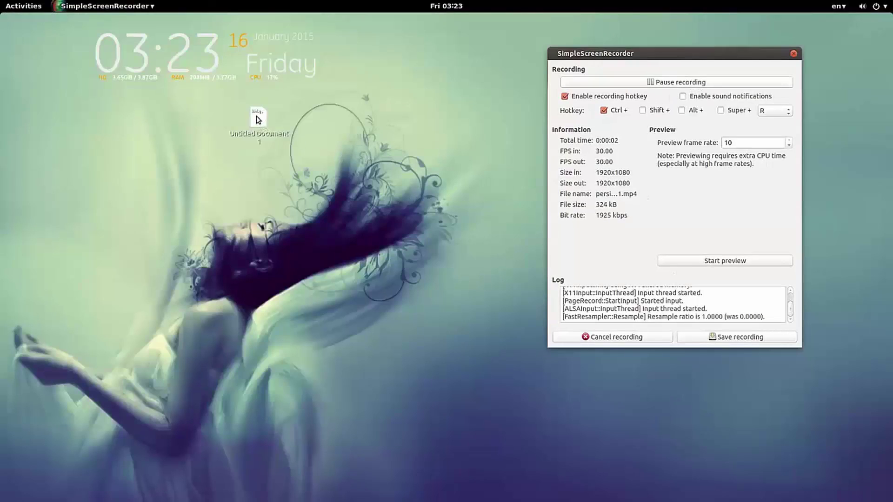
pyautogui.moveTo(259, 118); pyautogui.dragTo(404, 343)
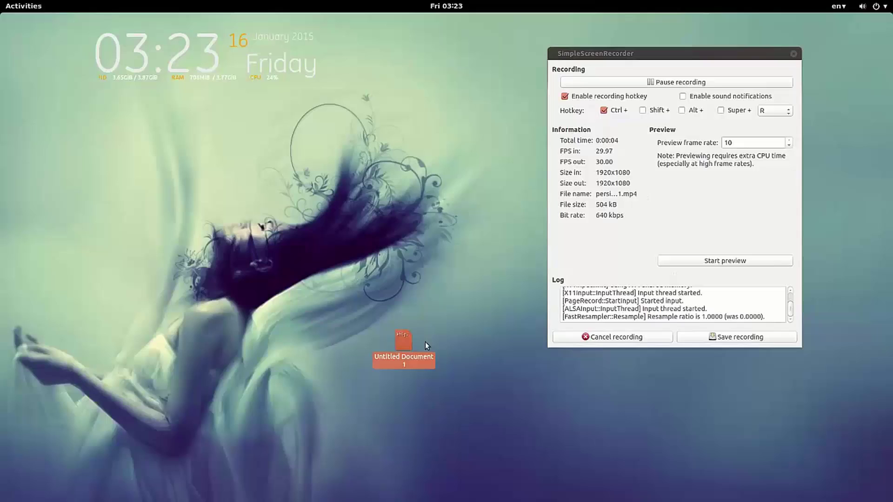
pyautogui.click(443, 307)
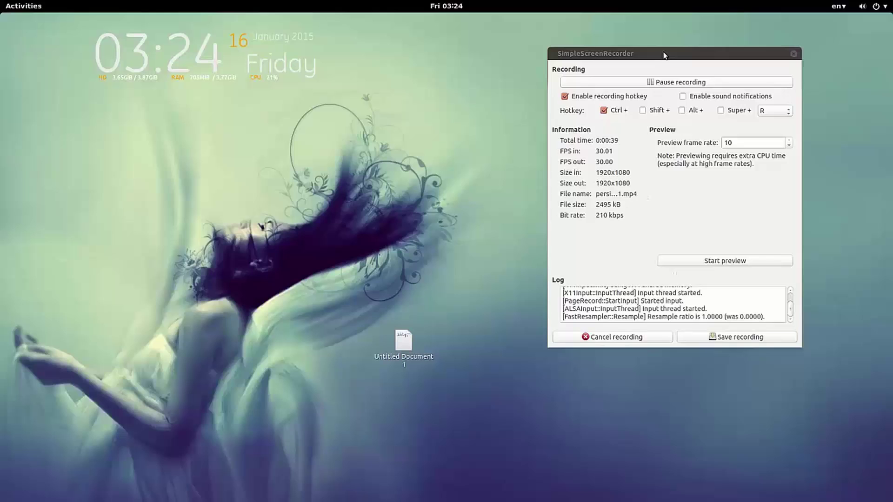
# In Files, check the root file system's properties (4.2 GB, 3.9 GB free), then open casper-rw.
pyautogui.click(31, 6)
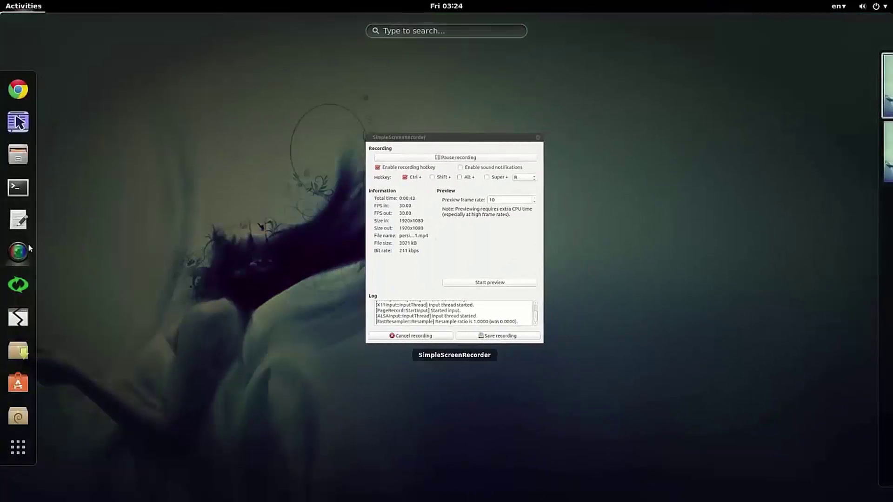
pyautogui.click(18, 156)
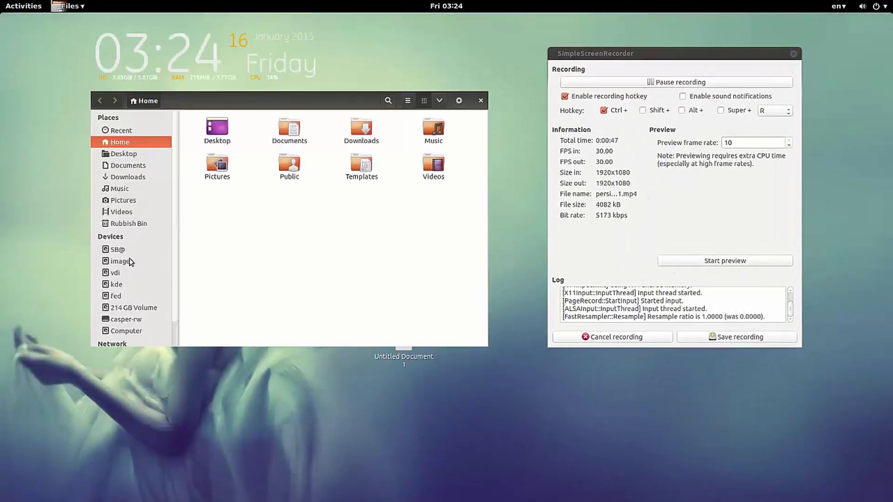
pyautogui.click(135, 332)
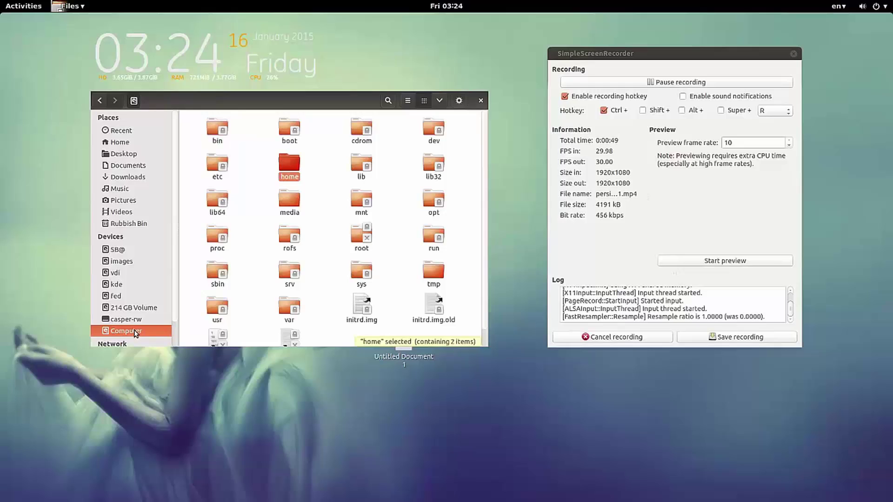
pyautogui.rightClick(134, 331)
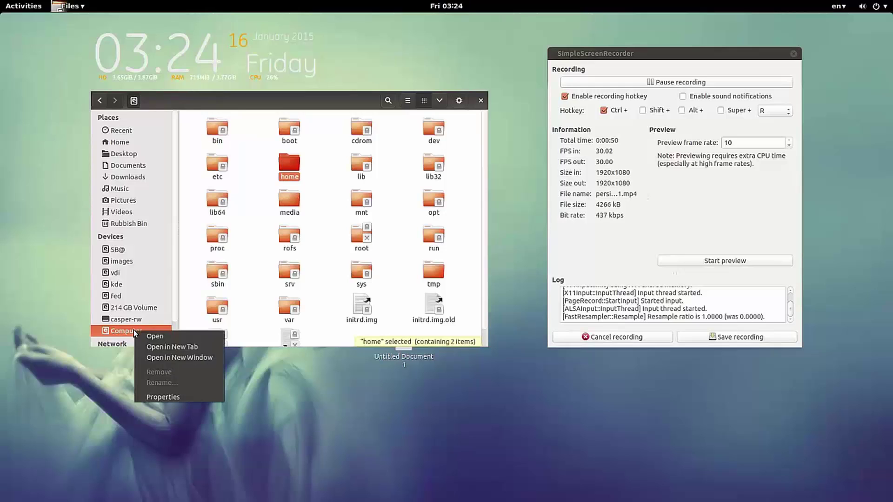
pyautogui.click(171, 398)
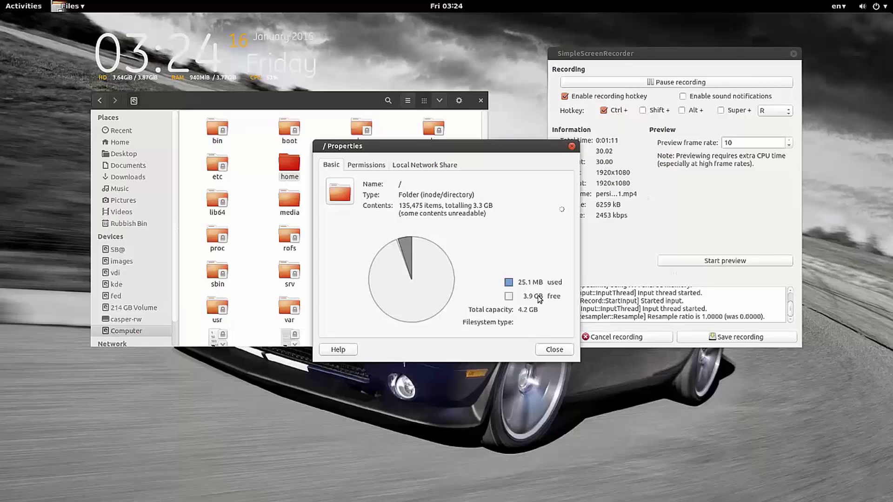
pyautogui.click(572, 147)
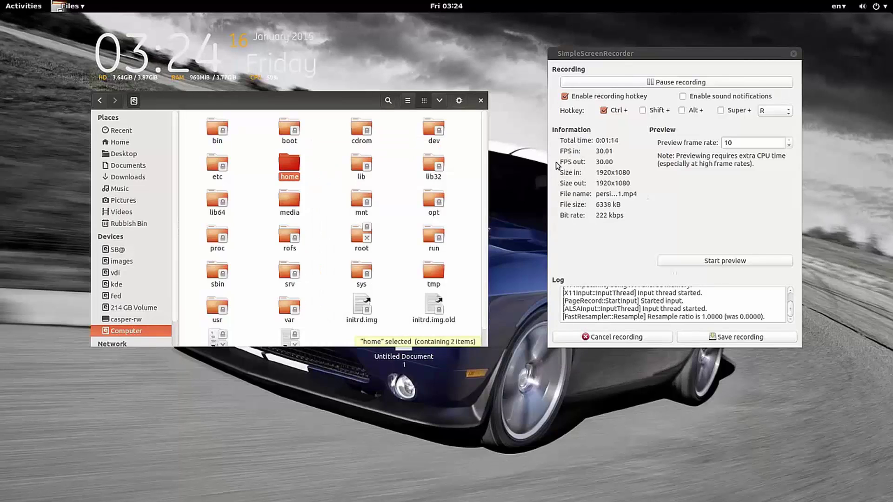
pyautogui.click(141, 321)
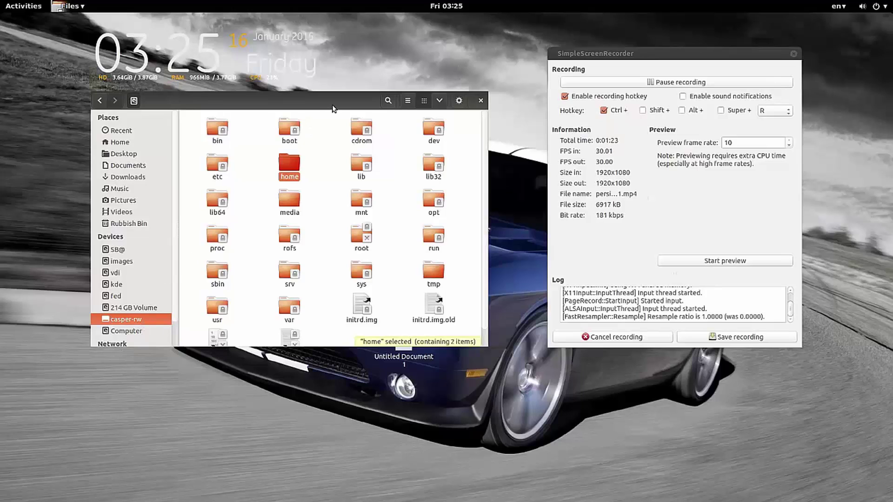
pyautogui.moveTo(335, 99); pyautogui.dragTo(332, 38)
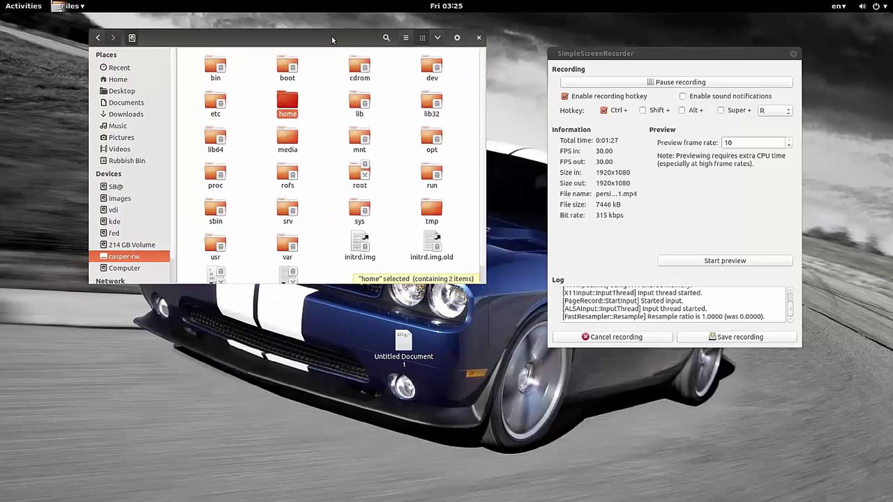
# Close the Files window so only the desktop with the Untitled Document 1 icon remains.
pyautogui.click(478, 39)
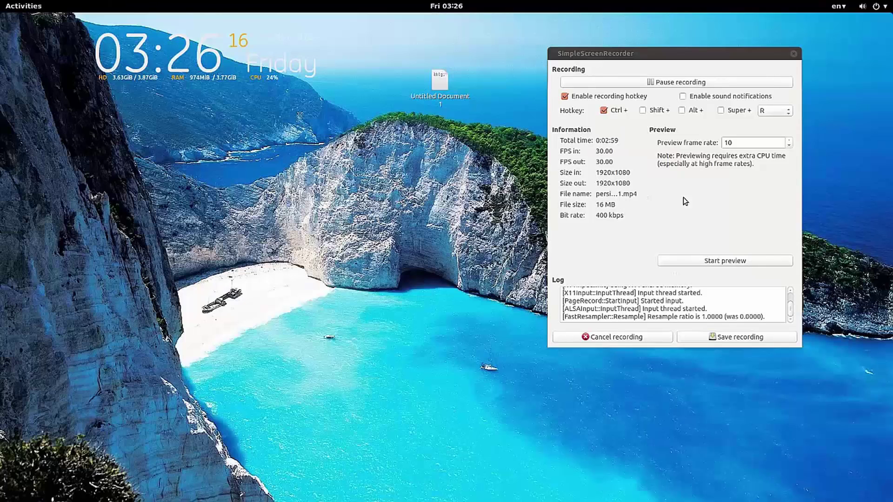